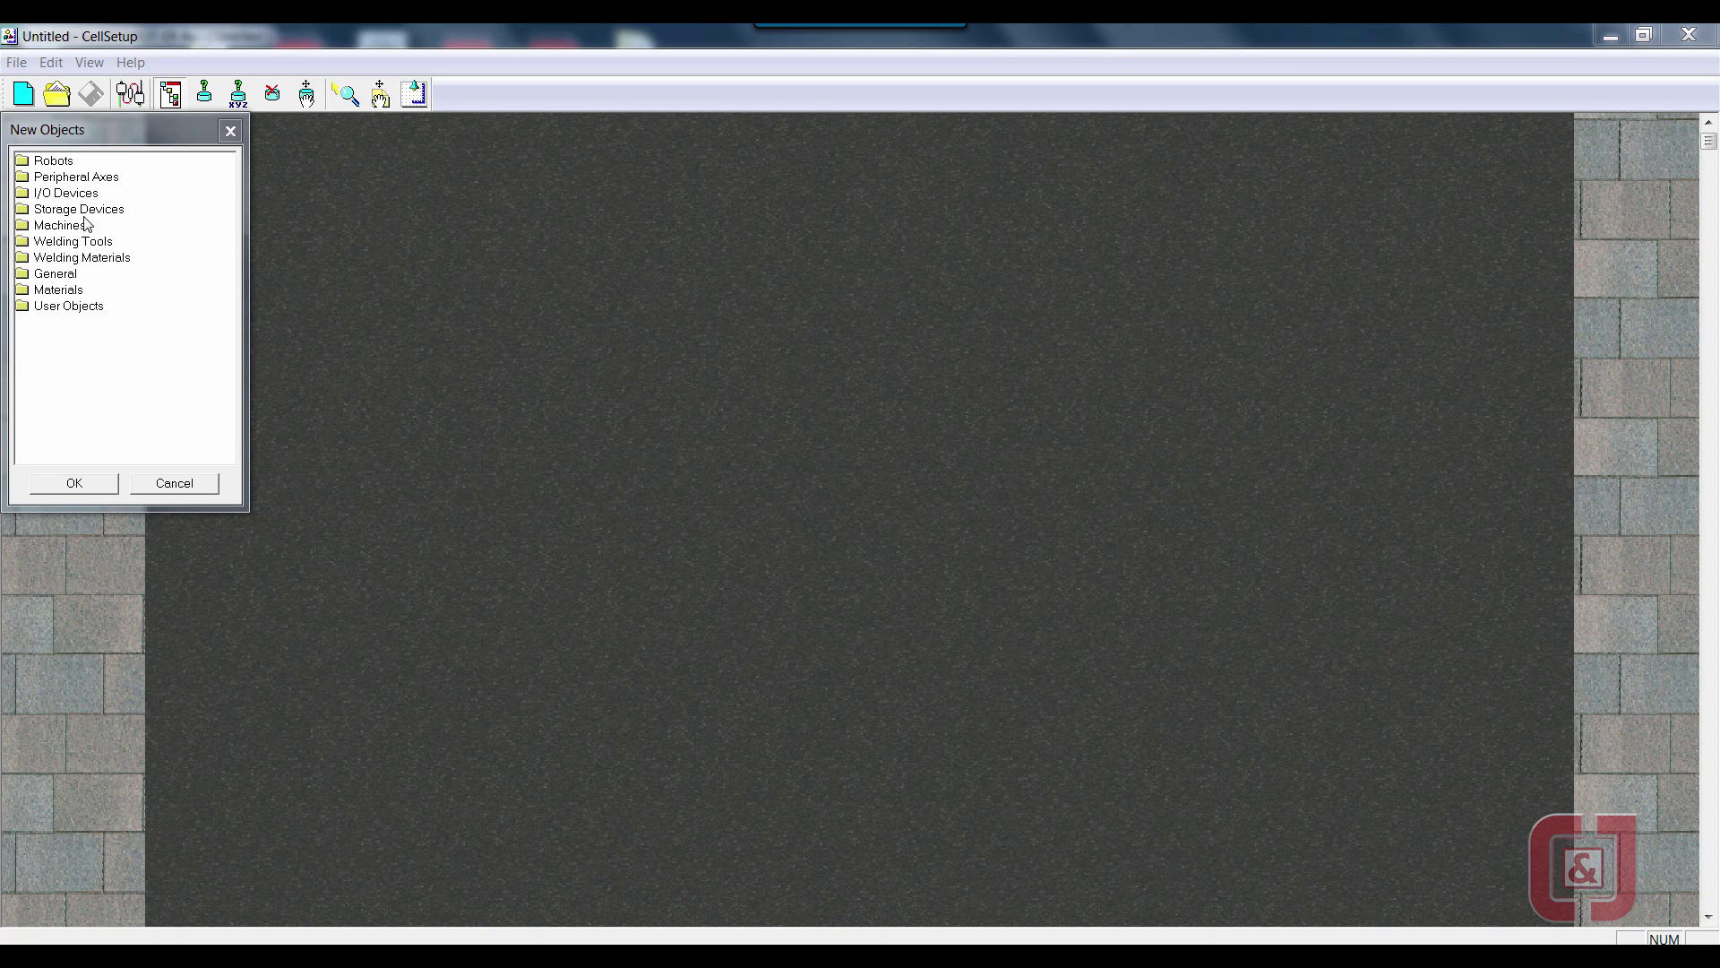
- Add an ER 4u robot to the cell without a slidebase
{"action": "double_click", "coordinate": [49, 161]}
{"action": "double_click", "coordinate": [52, 177]}
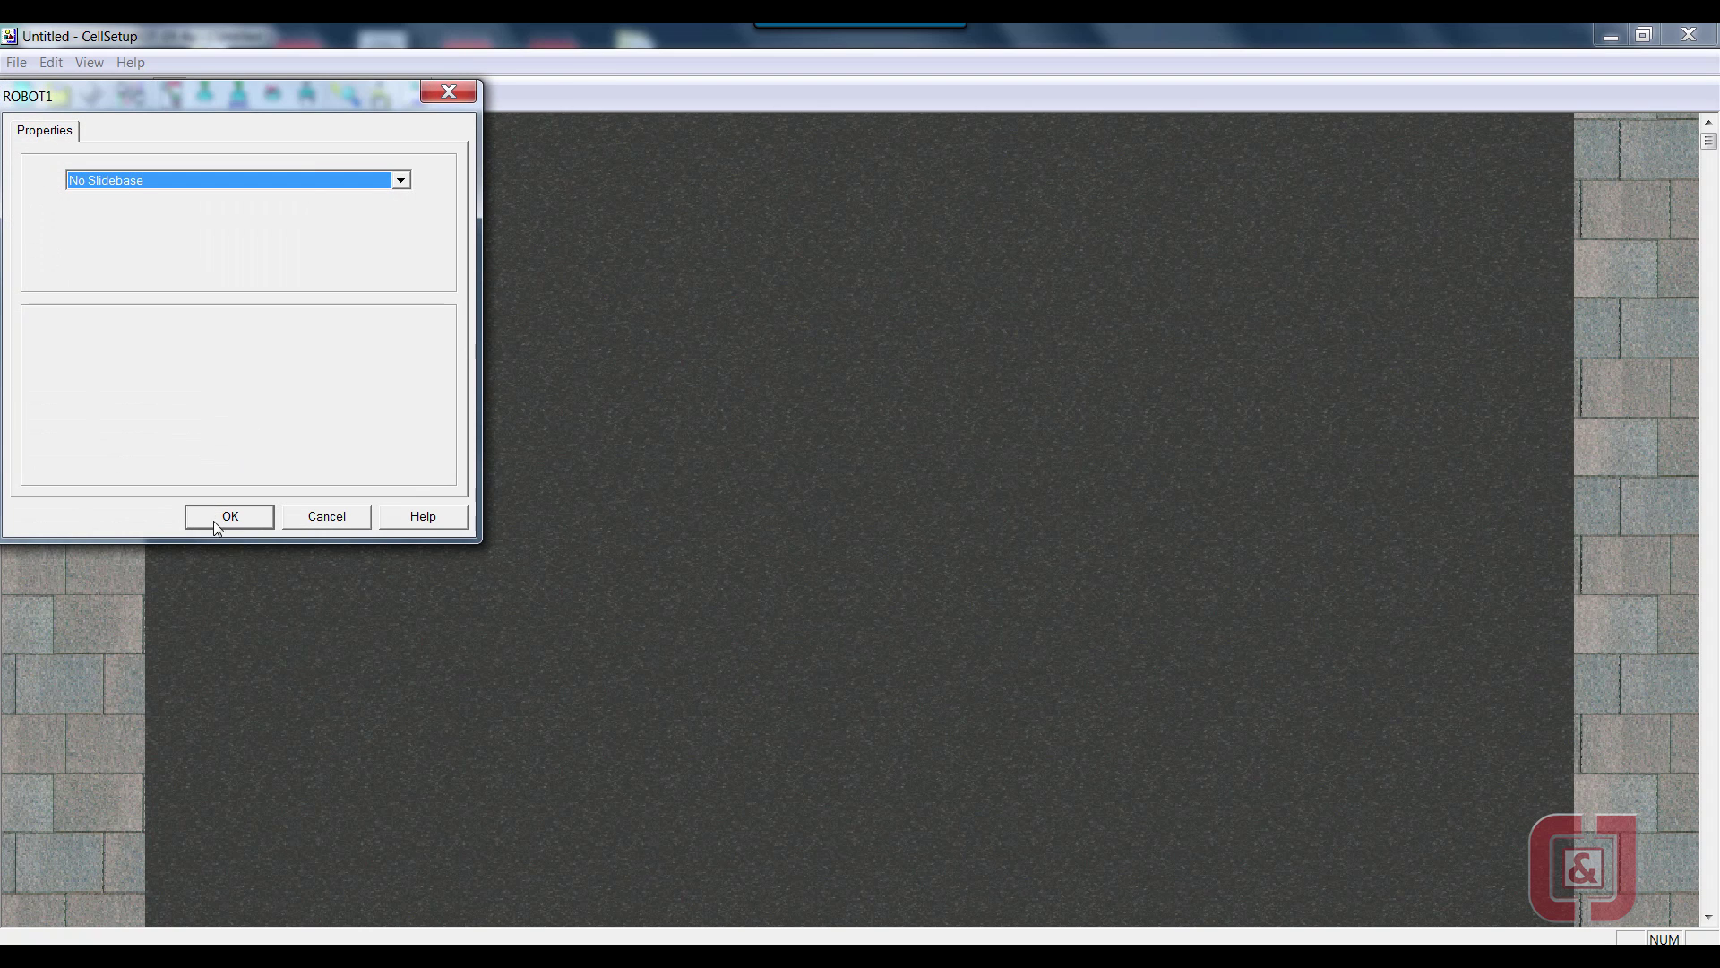
{"action": "left_click", "coordinate": [215, 518]}
- Add a table to the cell, entering its Y size before placing it
{"action": "double_click", "coordinate": [55, 290]}
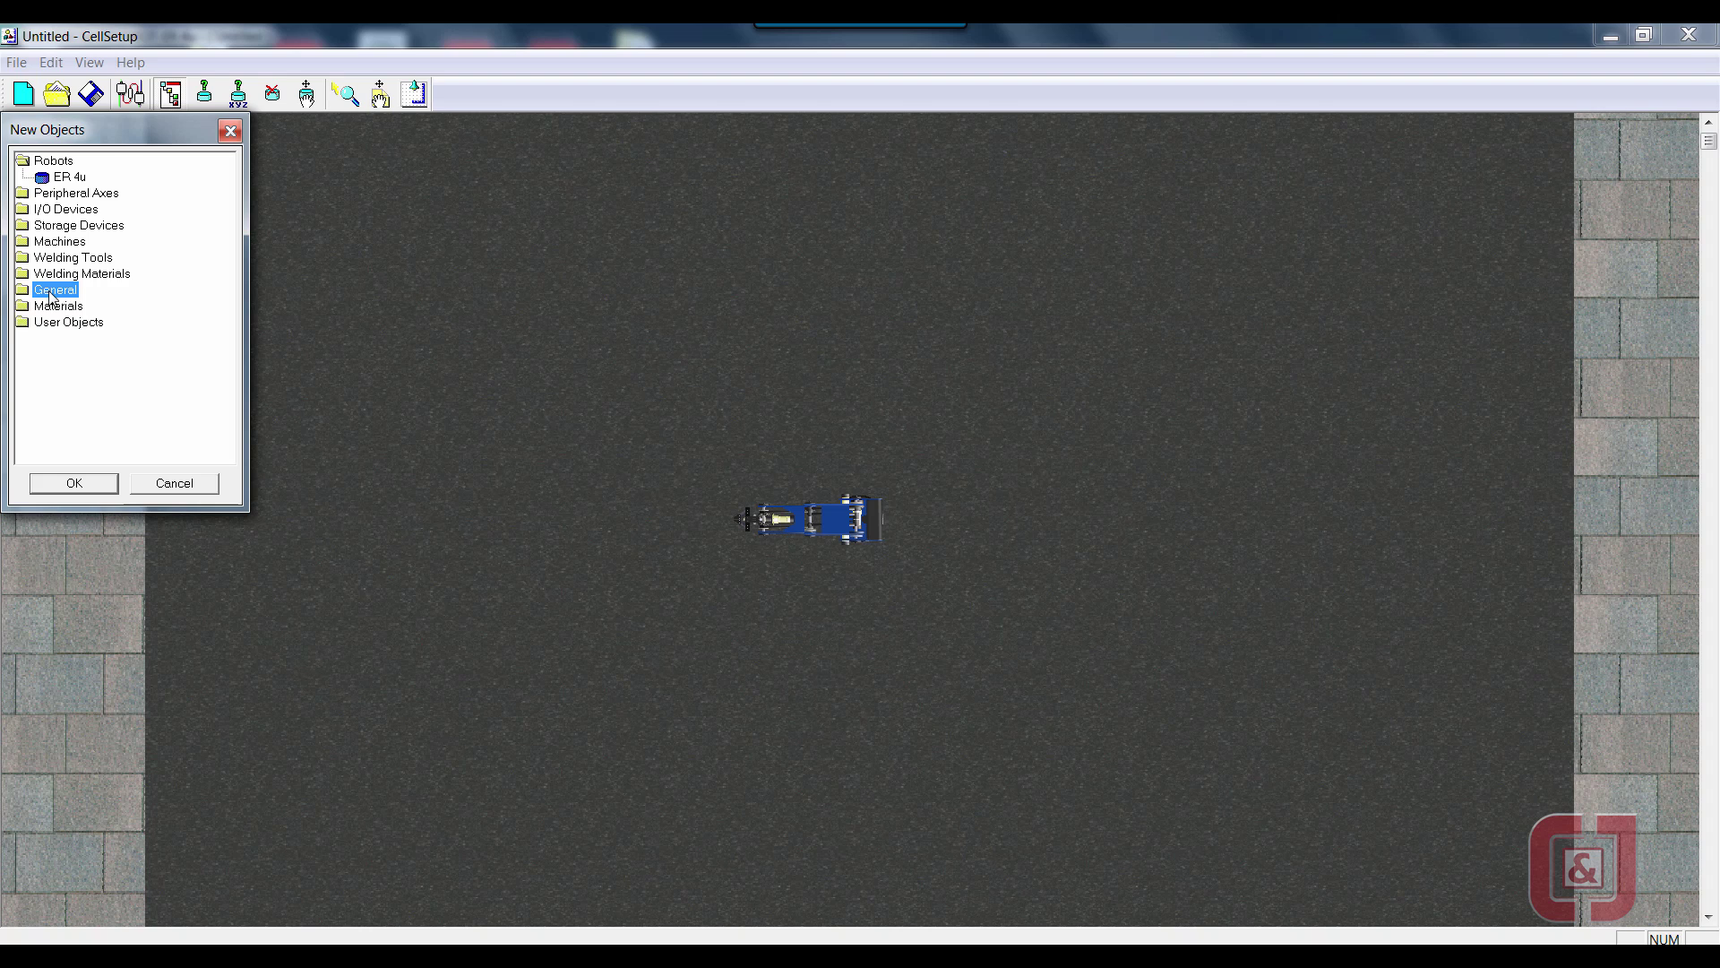
{"action": "double_click", "coordinate": [57, 306]}
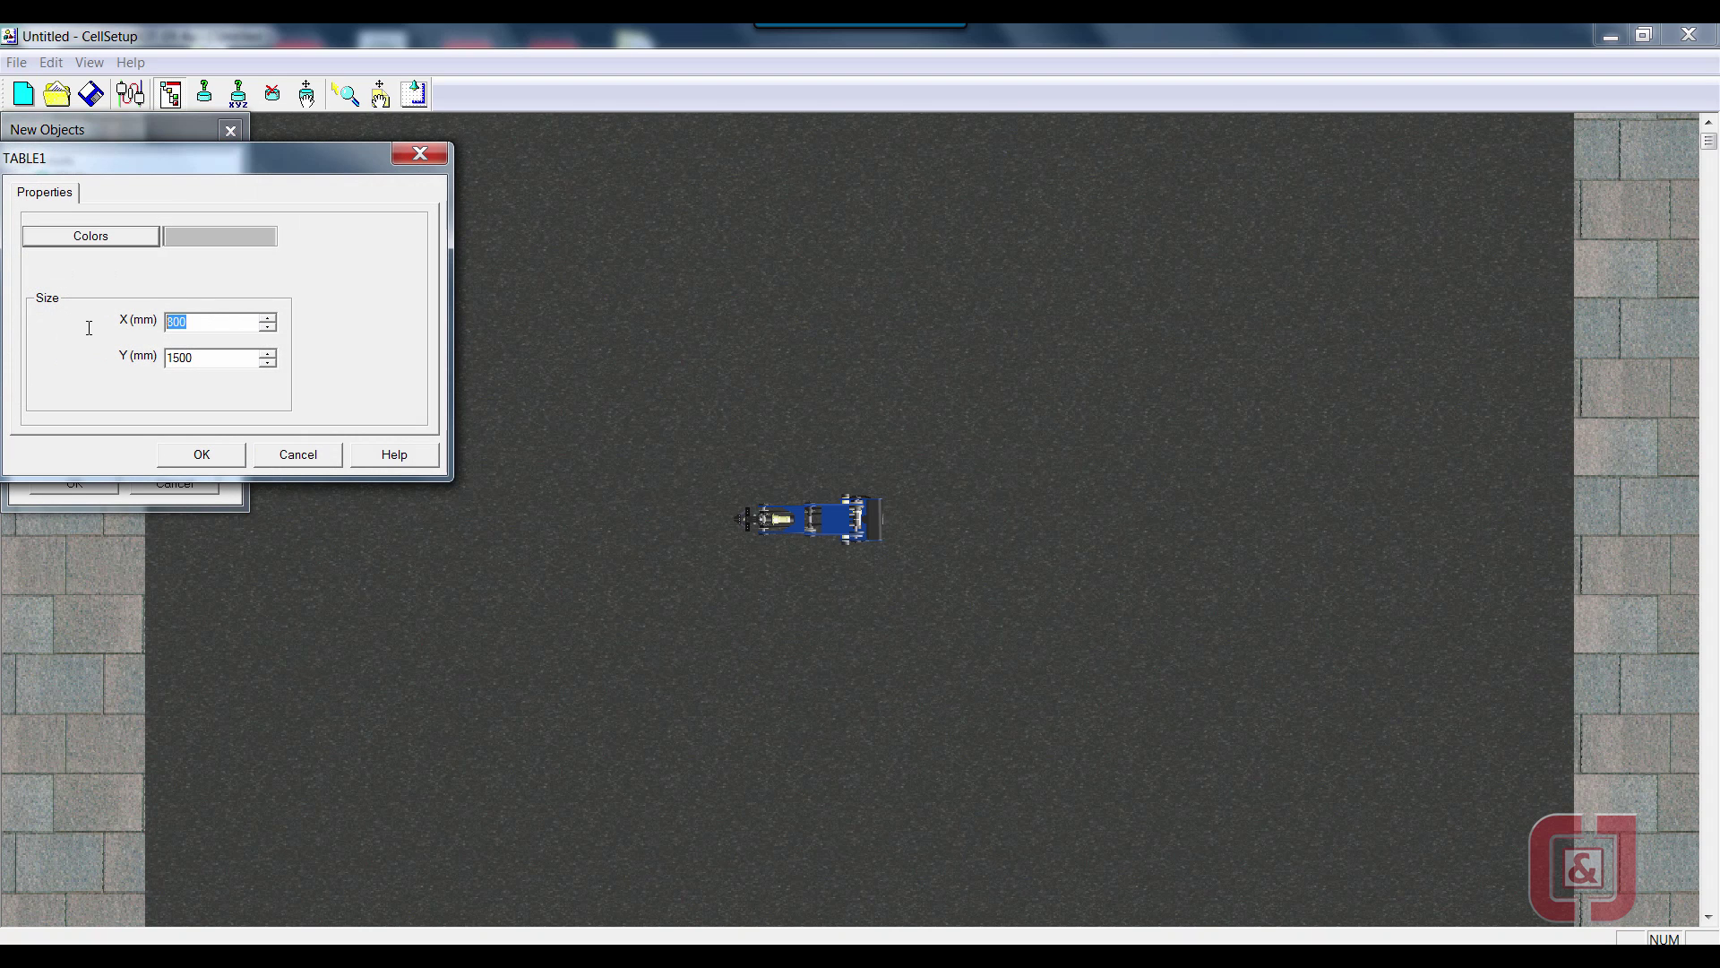
{"action": "key", "text": "Tab"}
{"action": "type", "text": "1"}
{"action": "left_click", "coordinate": [202, 454]}
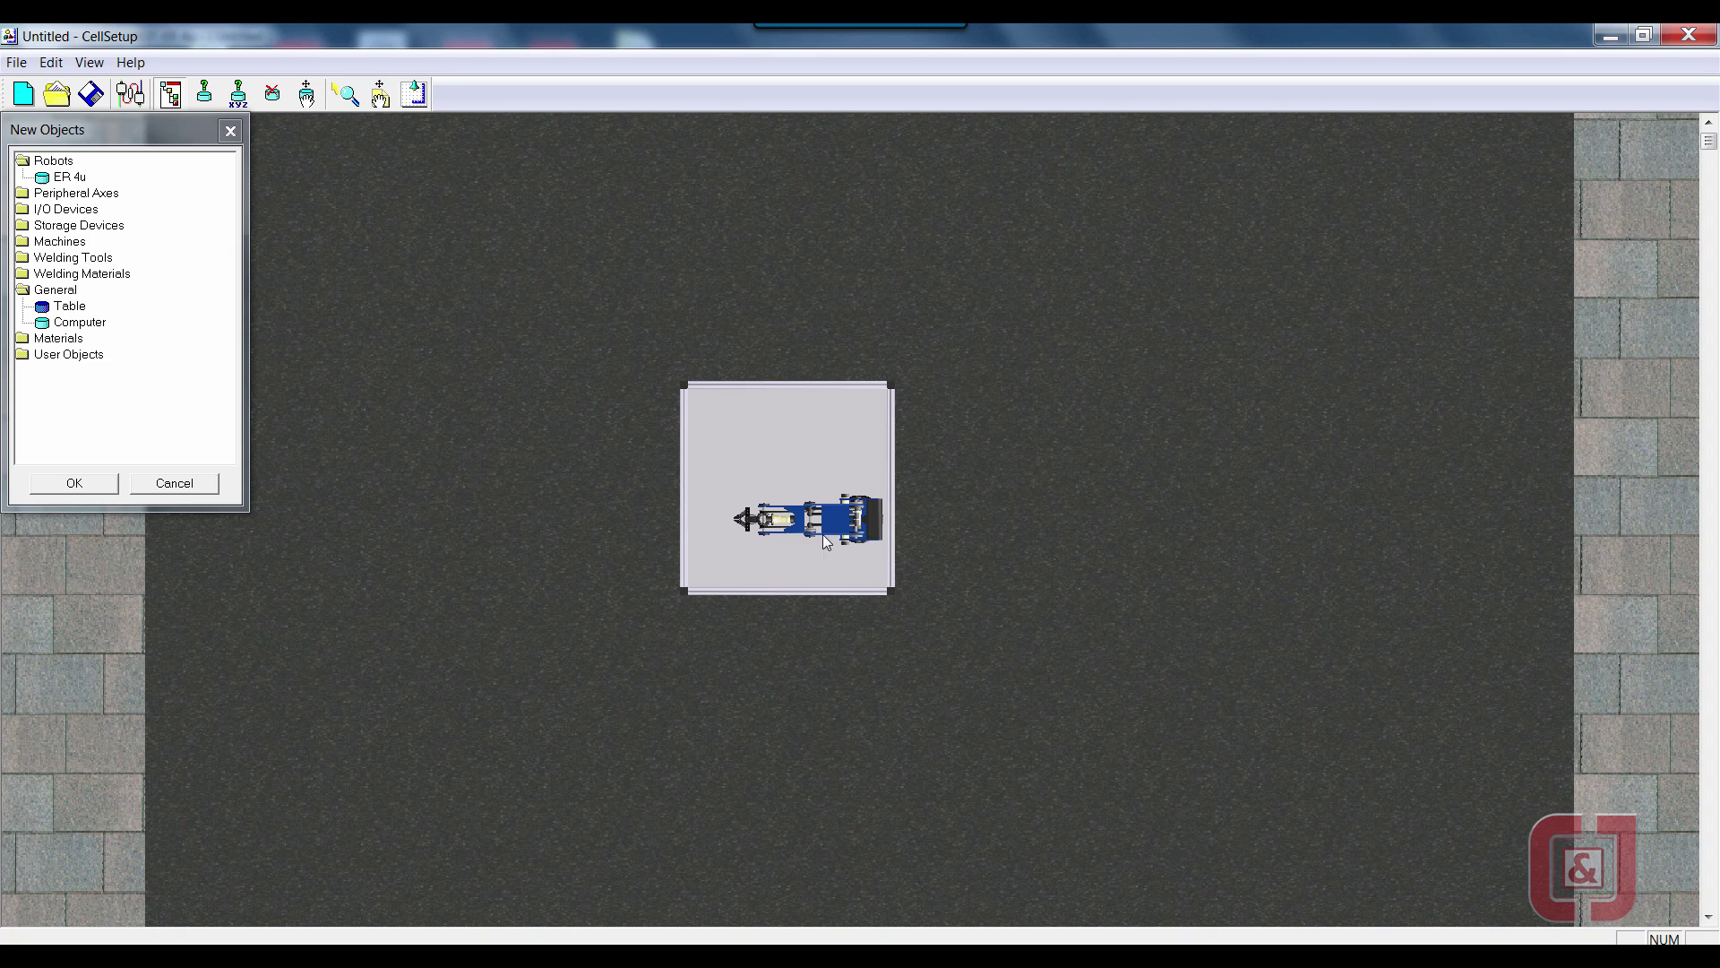
- Show the robot's blue reach envelope, move the table beneath the robot, and zoom in
{"action": "right_click", "coordinate": [853, 523]}
{"action": "left_click", "coordinate": [905, 637]}
{"action": "left_click", "coordinate": [308, 95]}
{"action": "left_click_drag", "start_coordinate": [657, 391], "coordinate": [726, 421]}
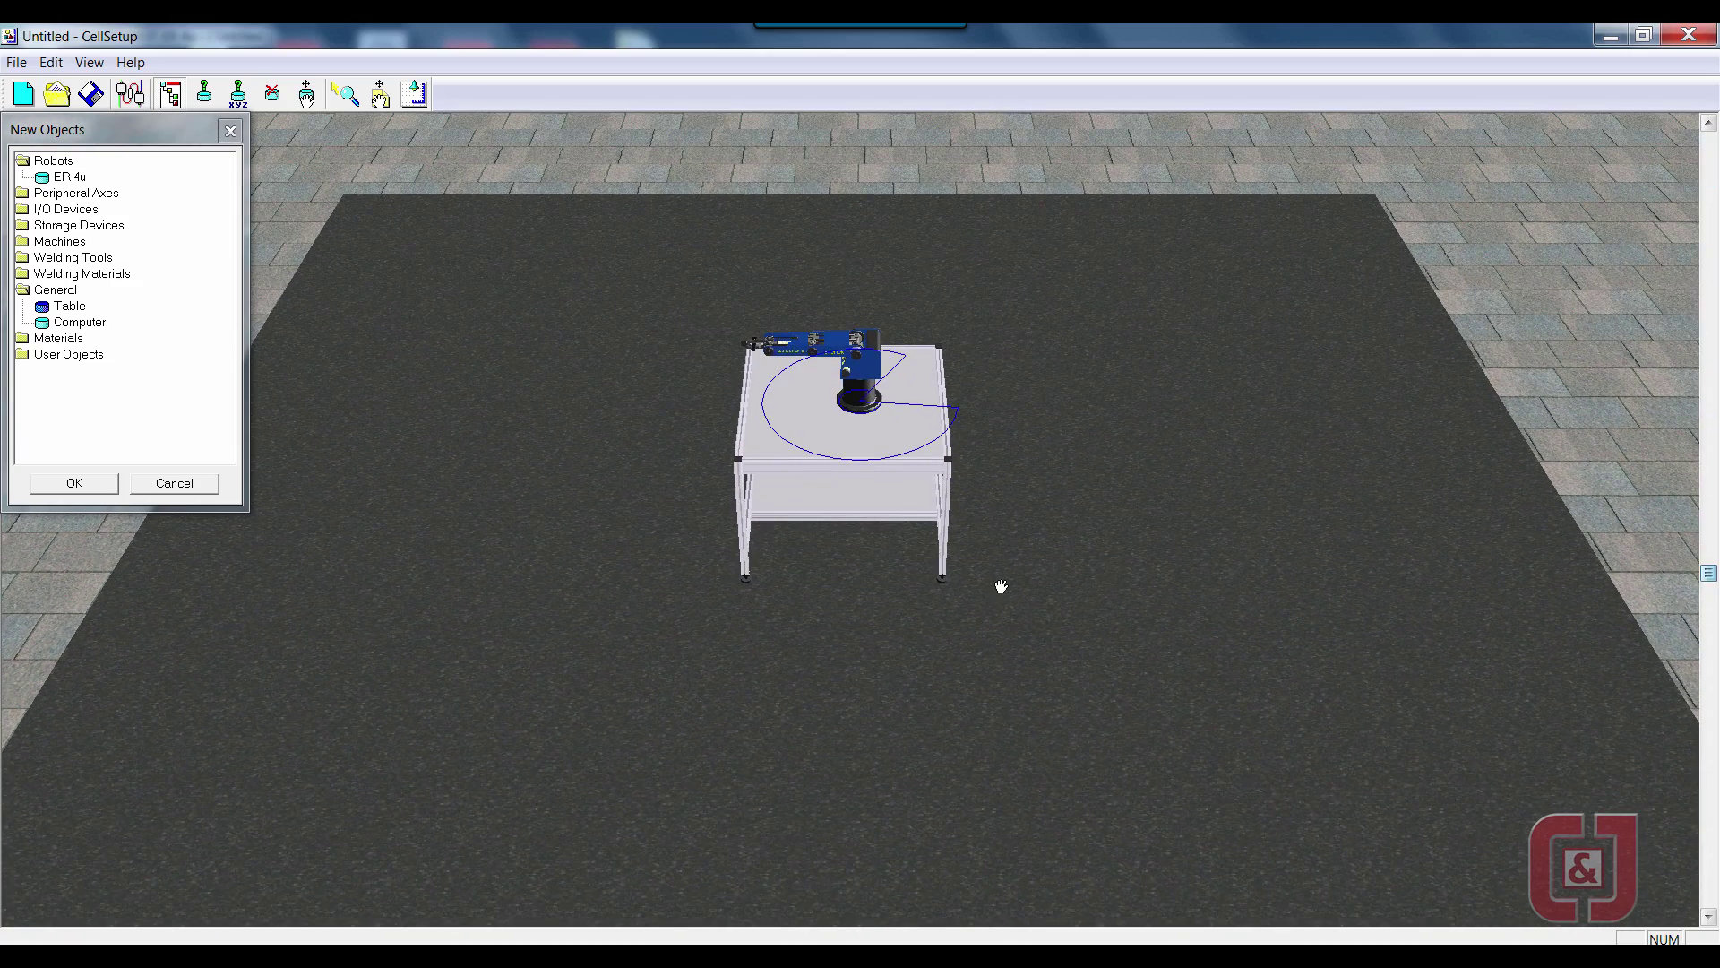
{"action": "right_click_drag", "start_coordinate": [815, 606], "coordinate": [932, 266]}
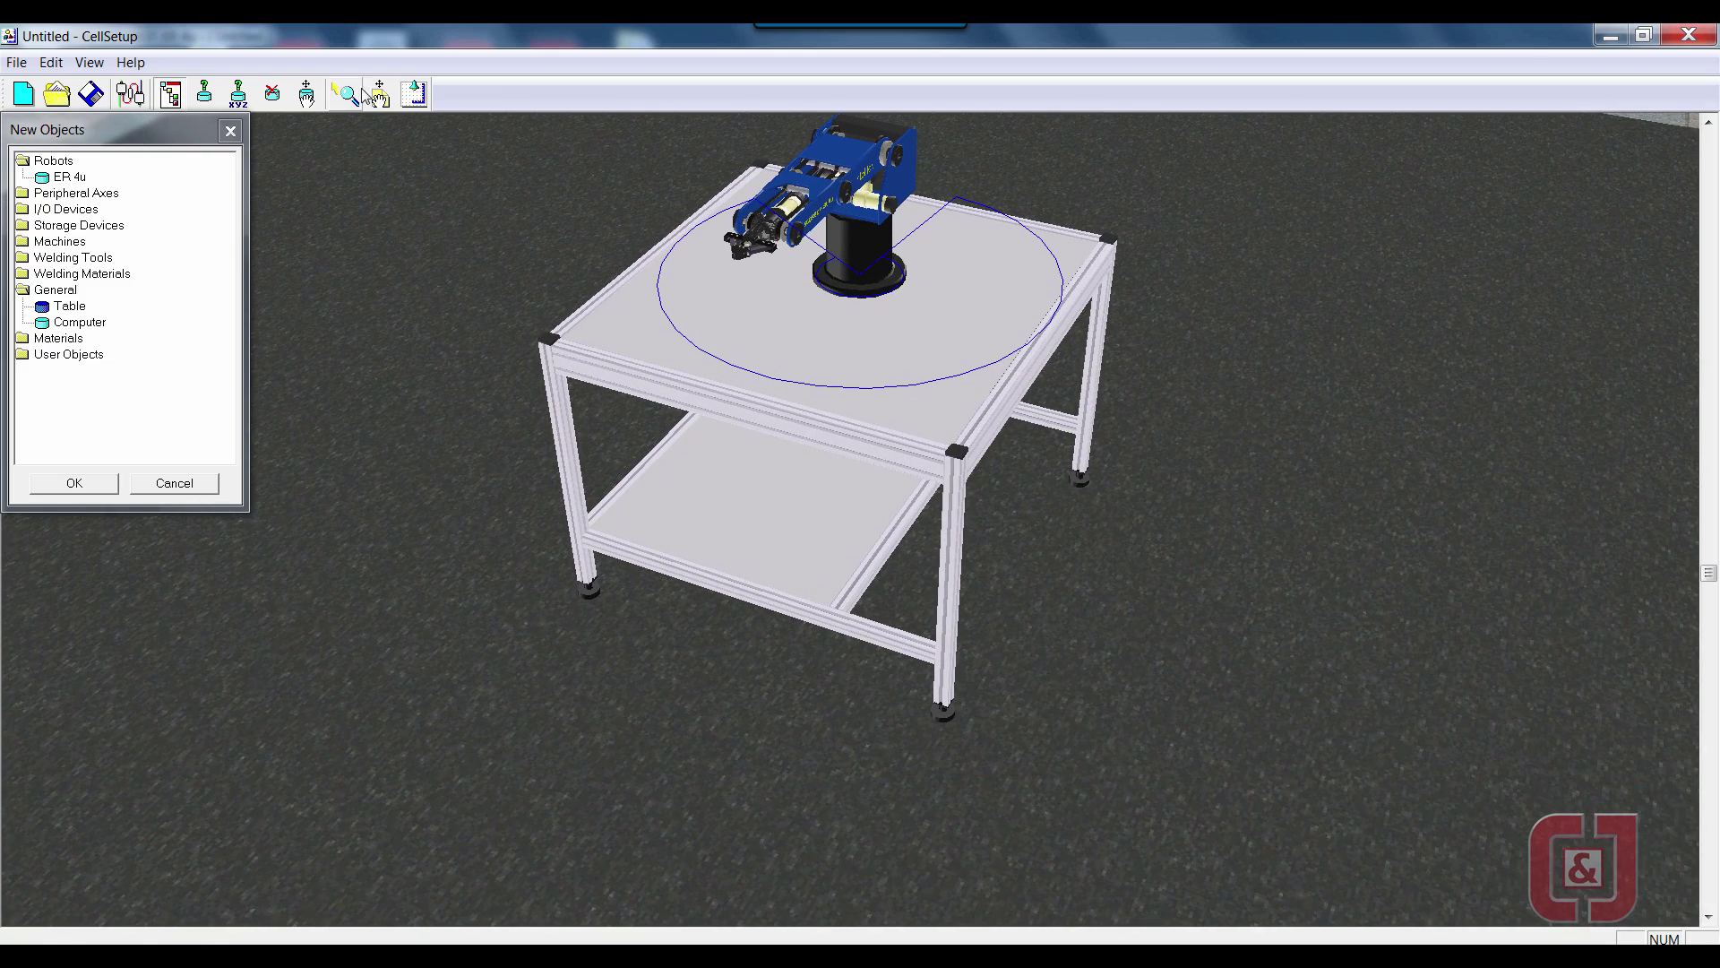
- Add FEEDER1 to the cell and assign its PushPart output to controller output 1
{"action": "left_click", "coordinate": [380, 94]}
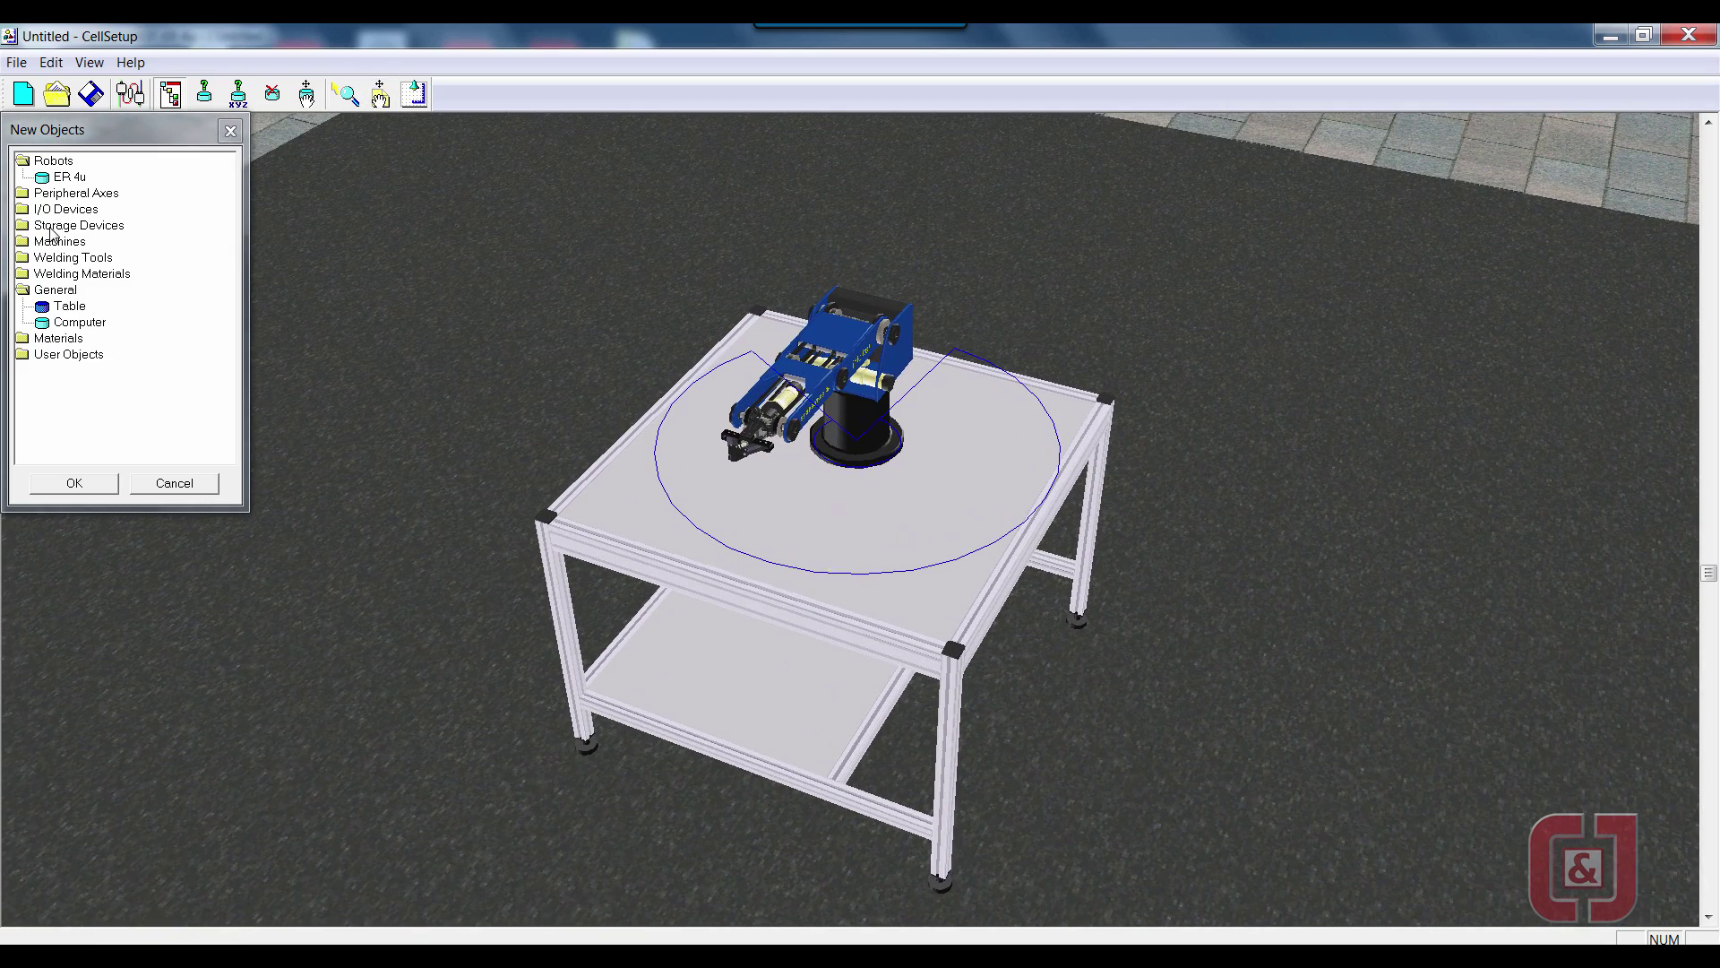
{"action": "double_click", "coordinate": [50, 226]}
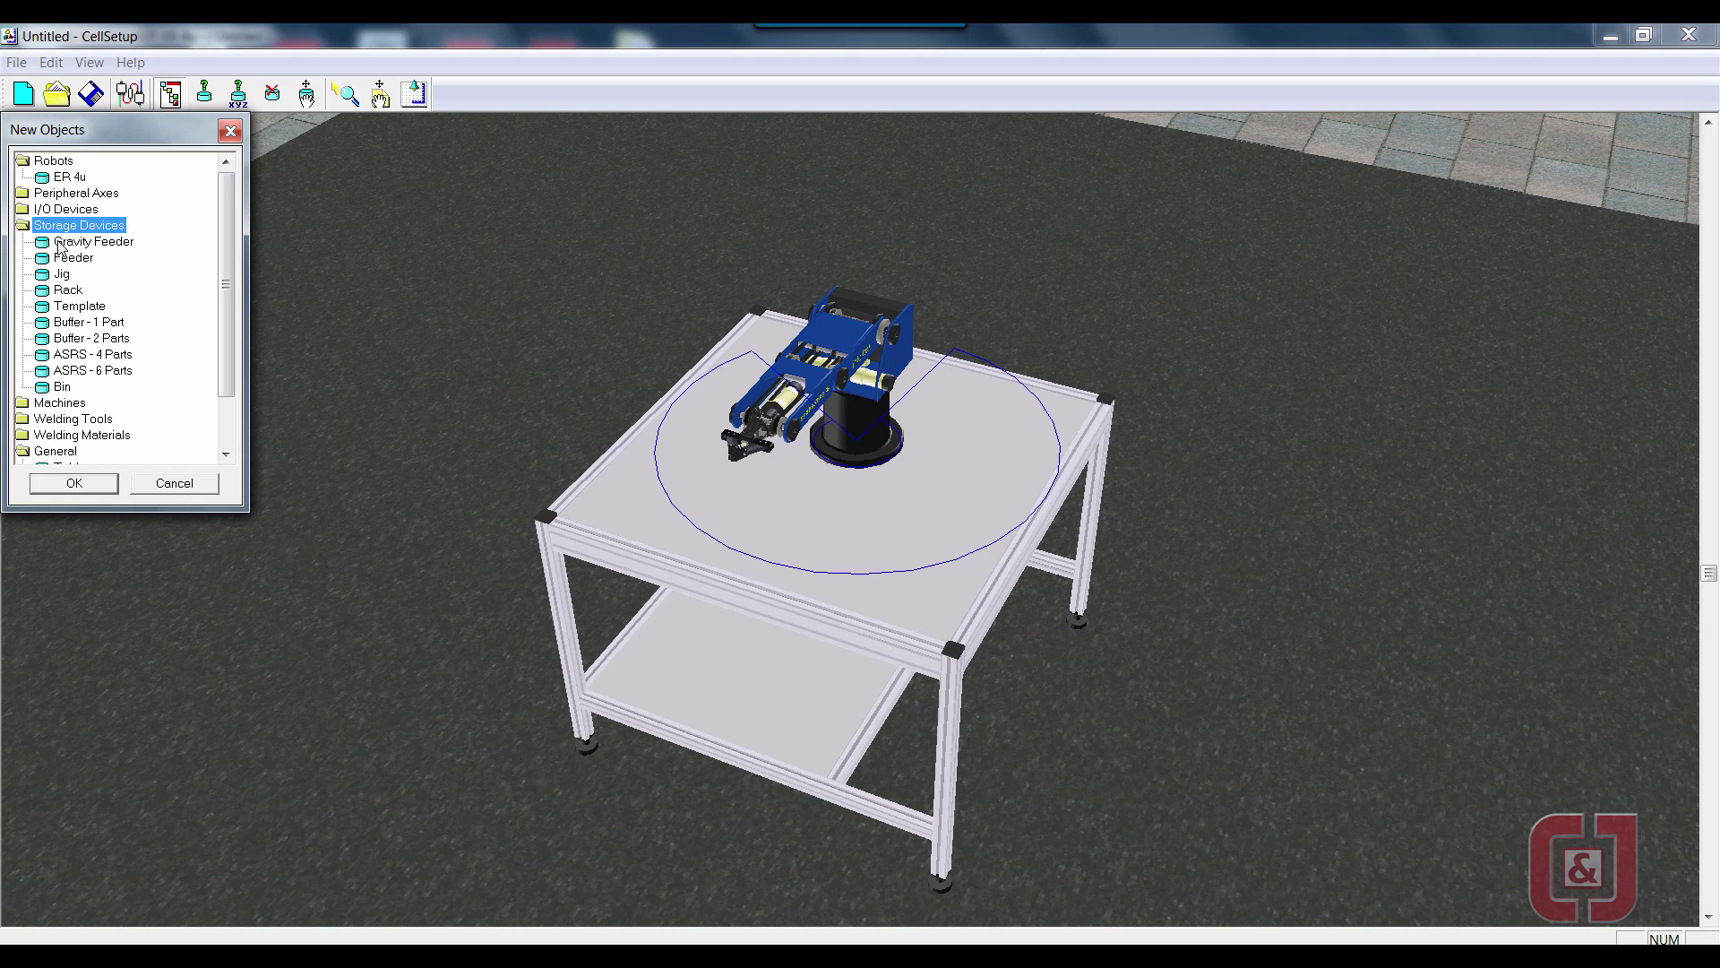
{"action": "double_click", "coordinate": [65, 260]}
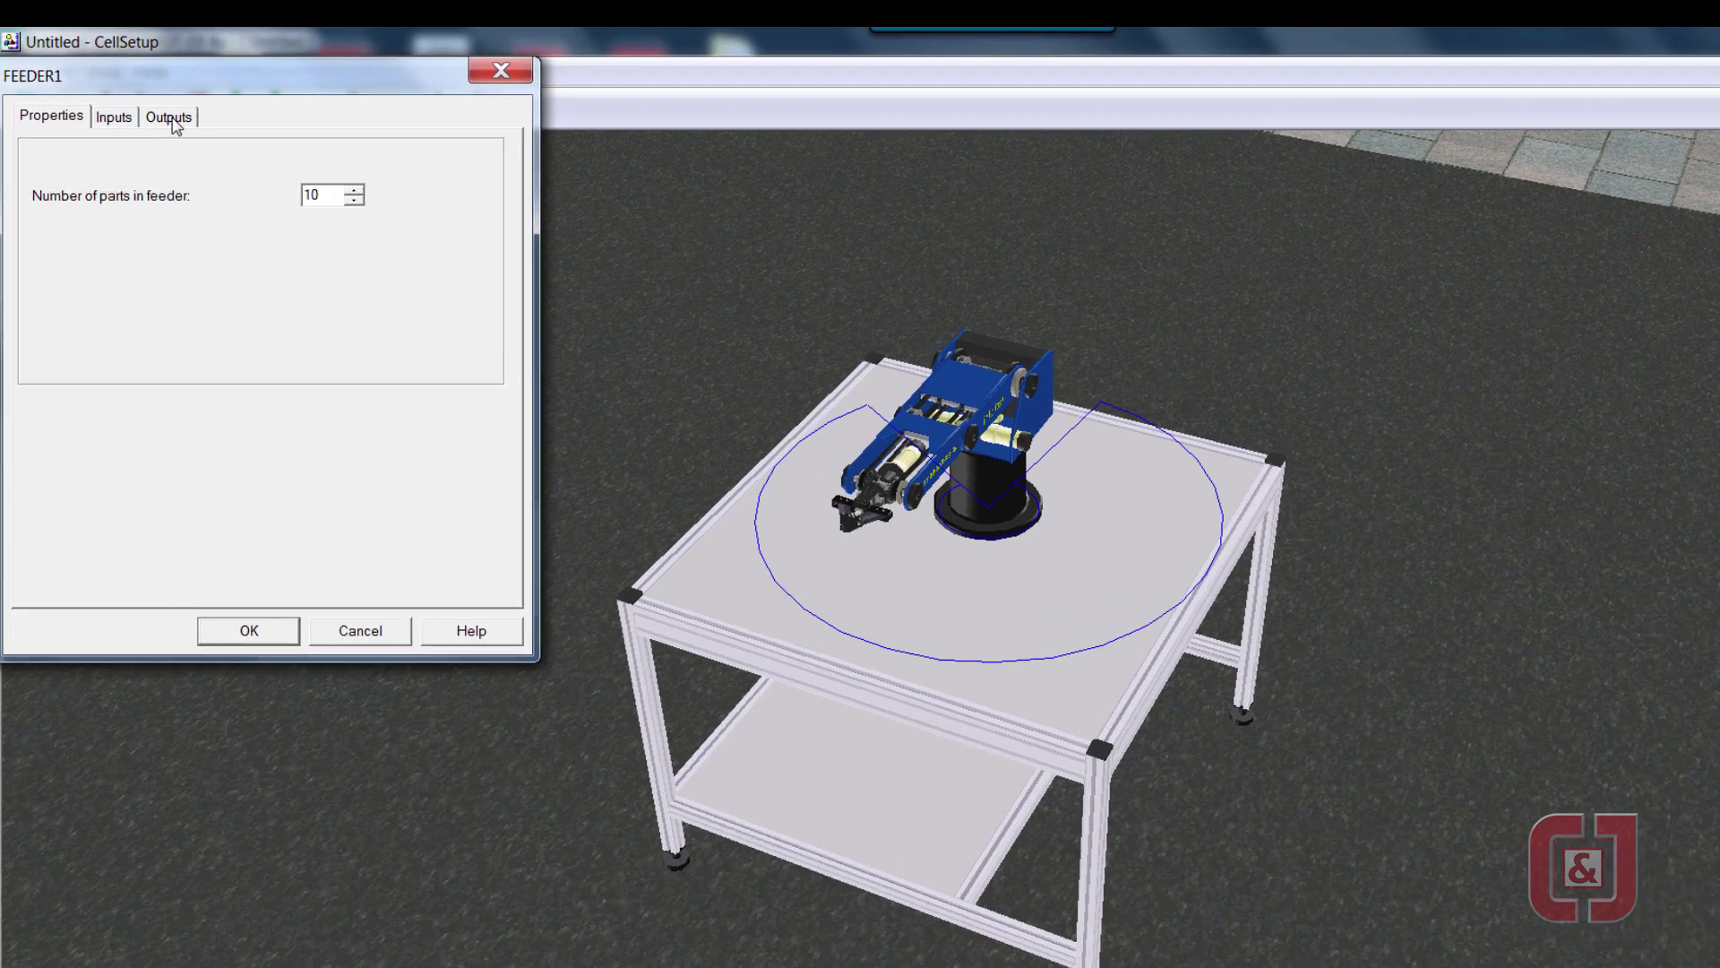
{"action": "left_click", "coordinate": [149, 104]}
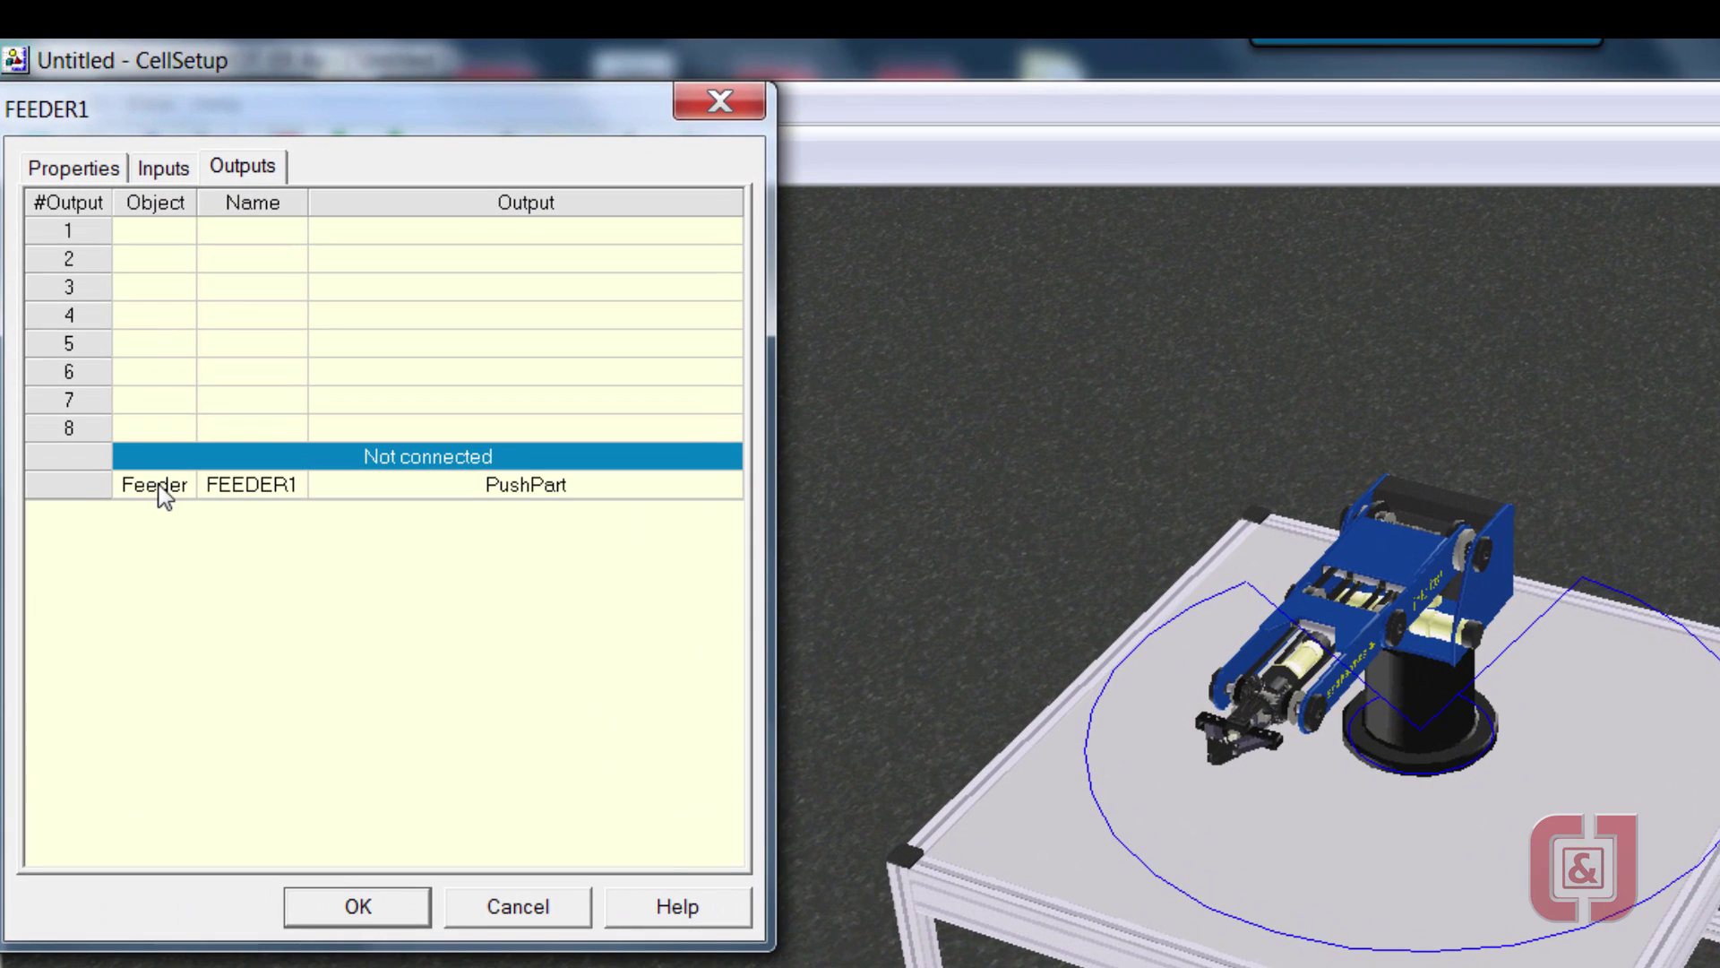
{"action": "left_click", "coordinate": [162, 488]}
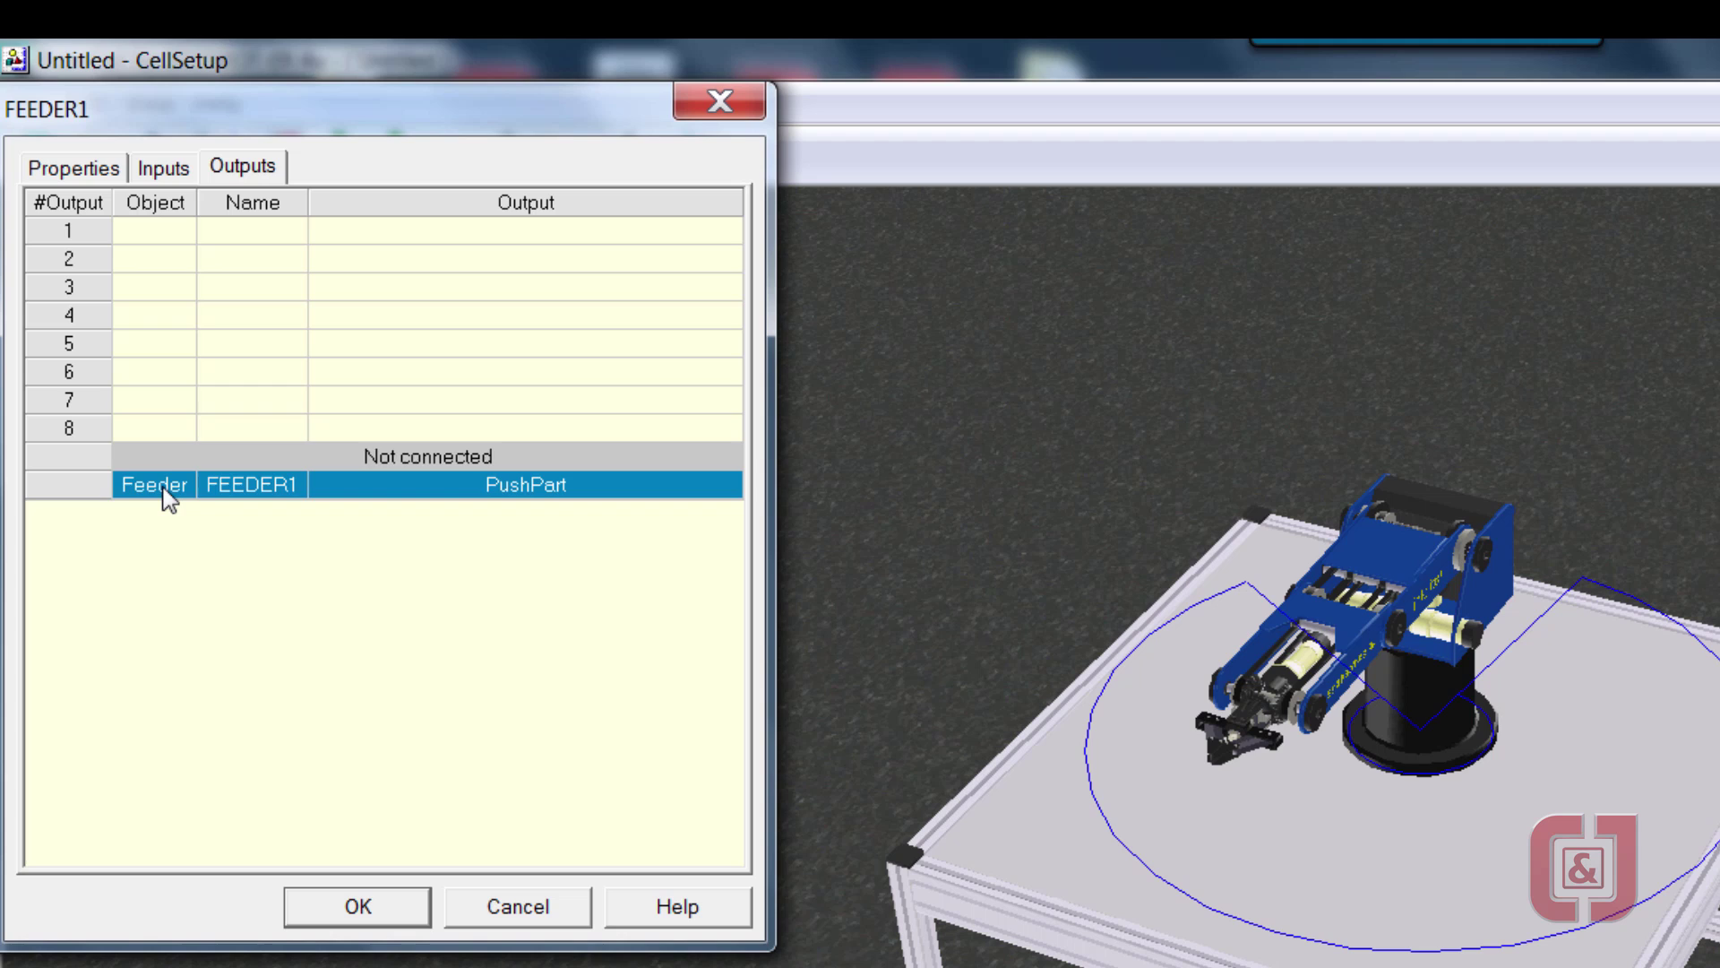
{"action": "left_click_drag", "start_coordinate": [163, 490], "coordinate": [151, 238]}
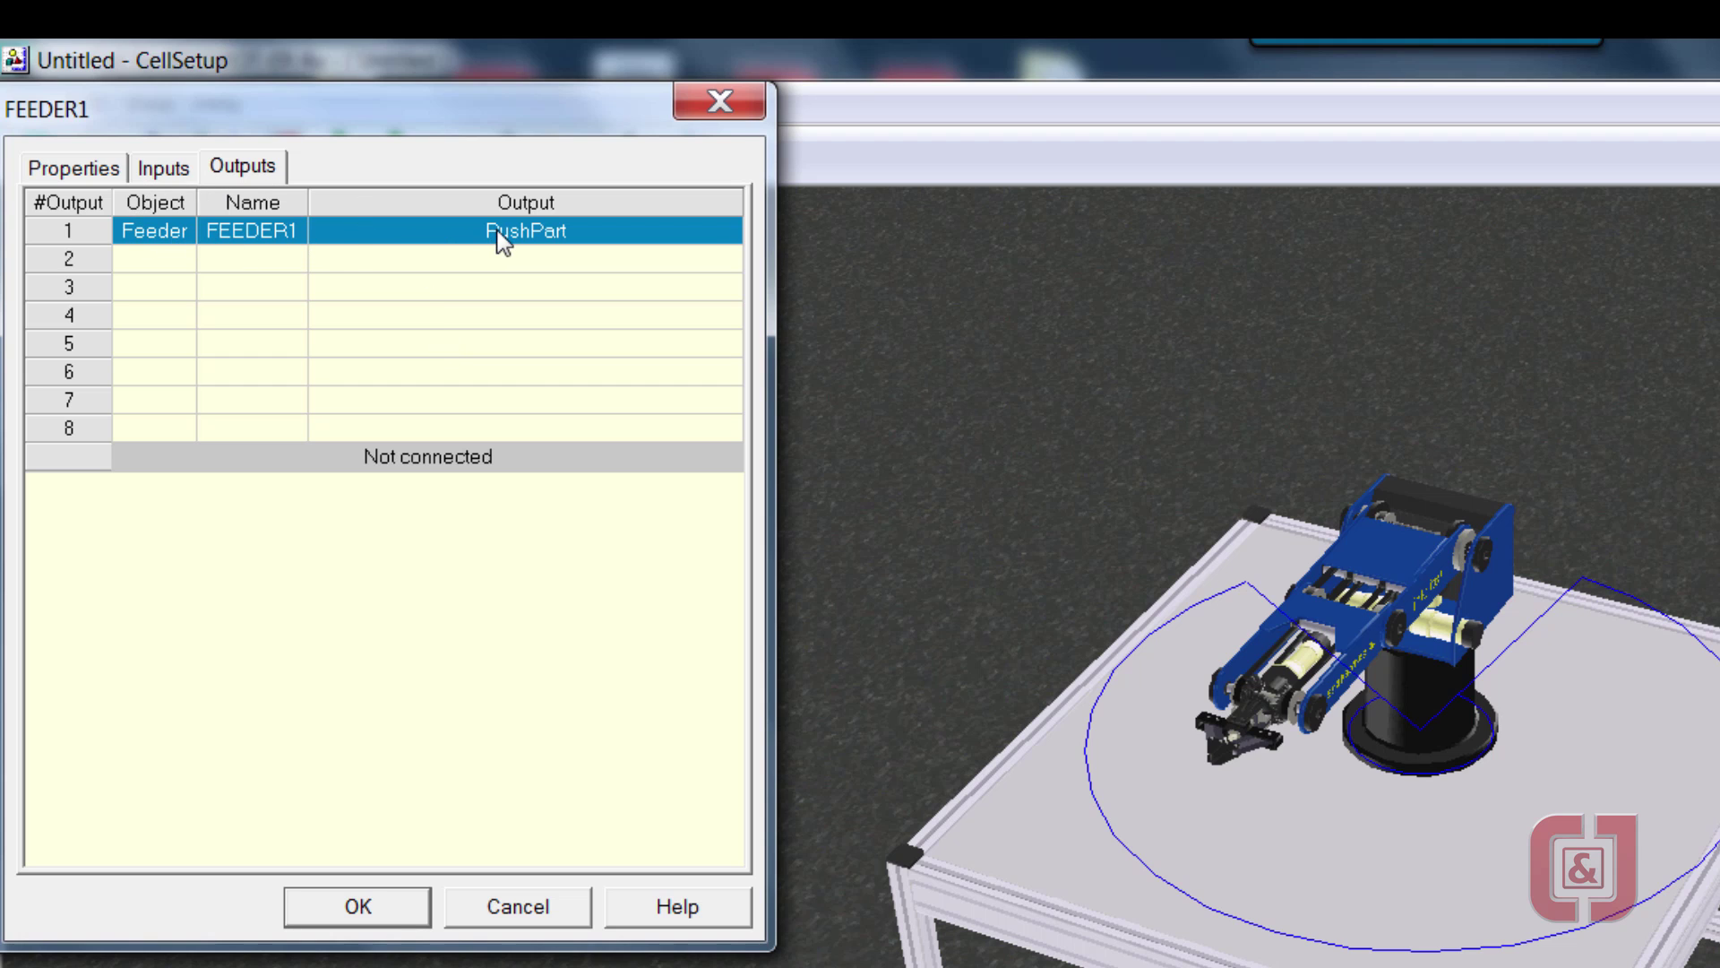
{"action": "left_click", "coordinate": [359, 906]}
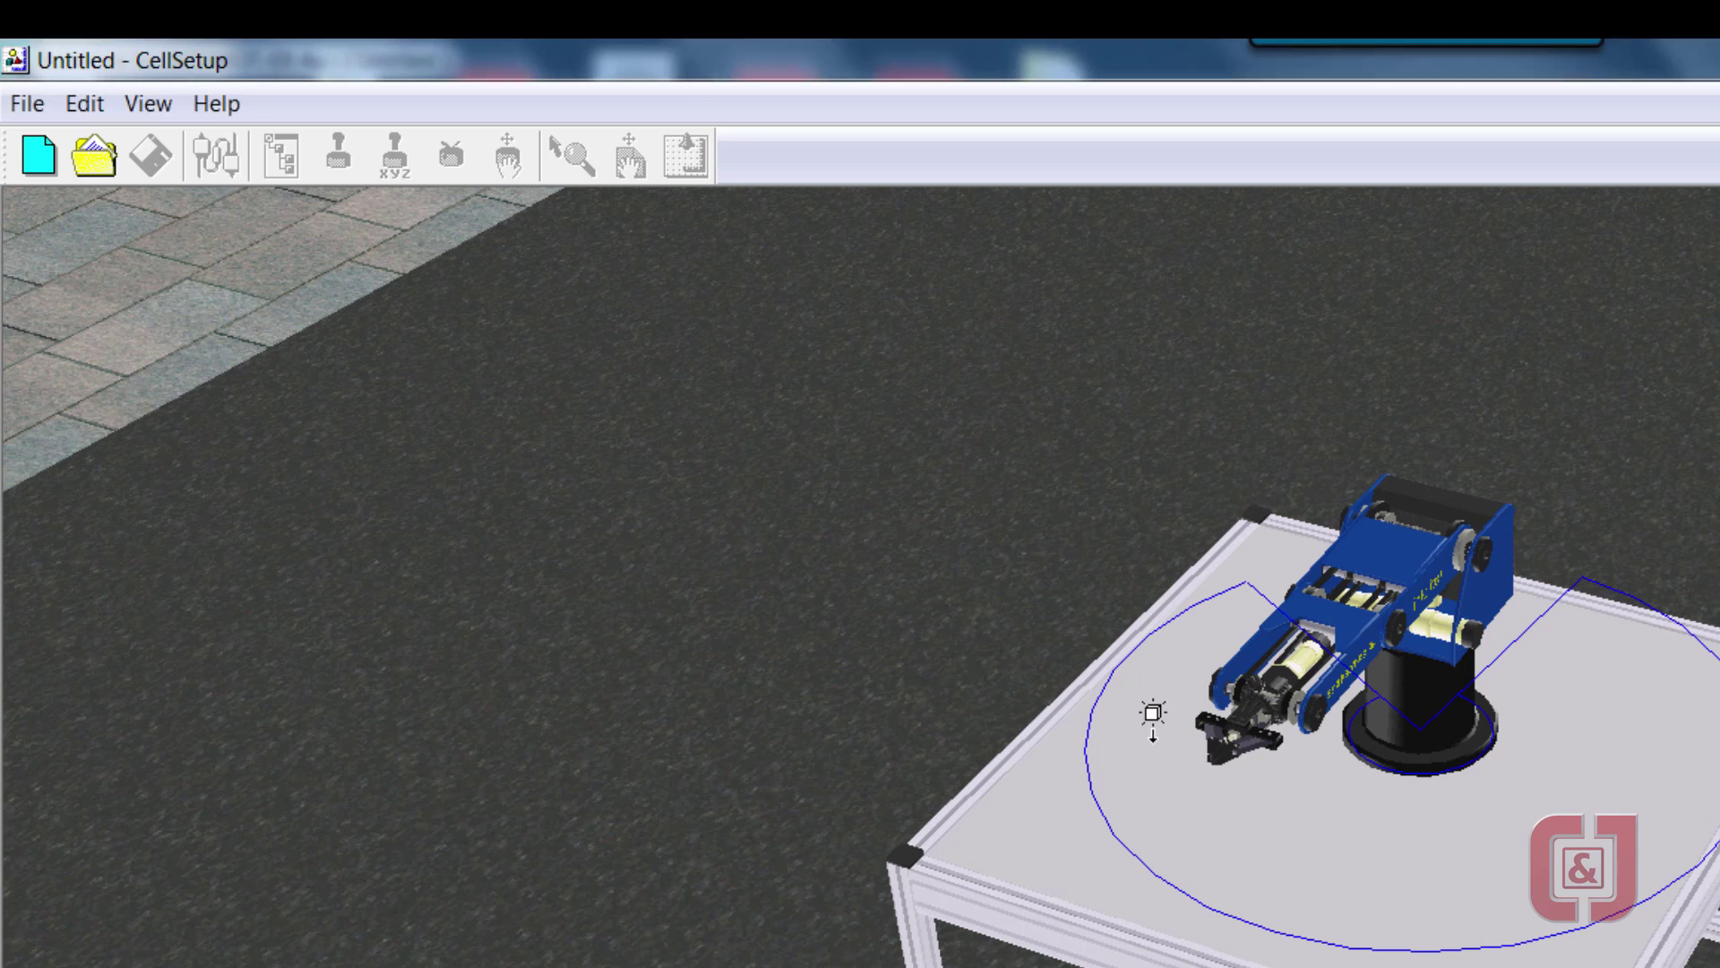
- Drop the feeder onto the table and review the controller's Outputs, Peripherals and Inputs tabs
{"action": "left_click", "coordinate": [1152, 711]}
{"action": "left_click_drag", "start_coordinate": [1144, 722], "coordinate": [1272, 606]}
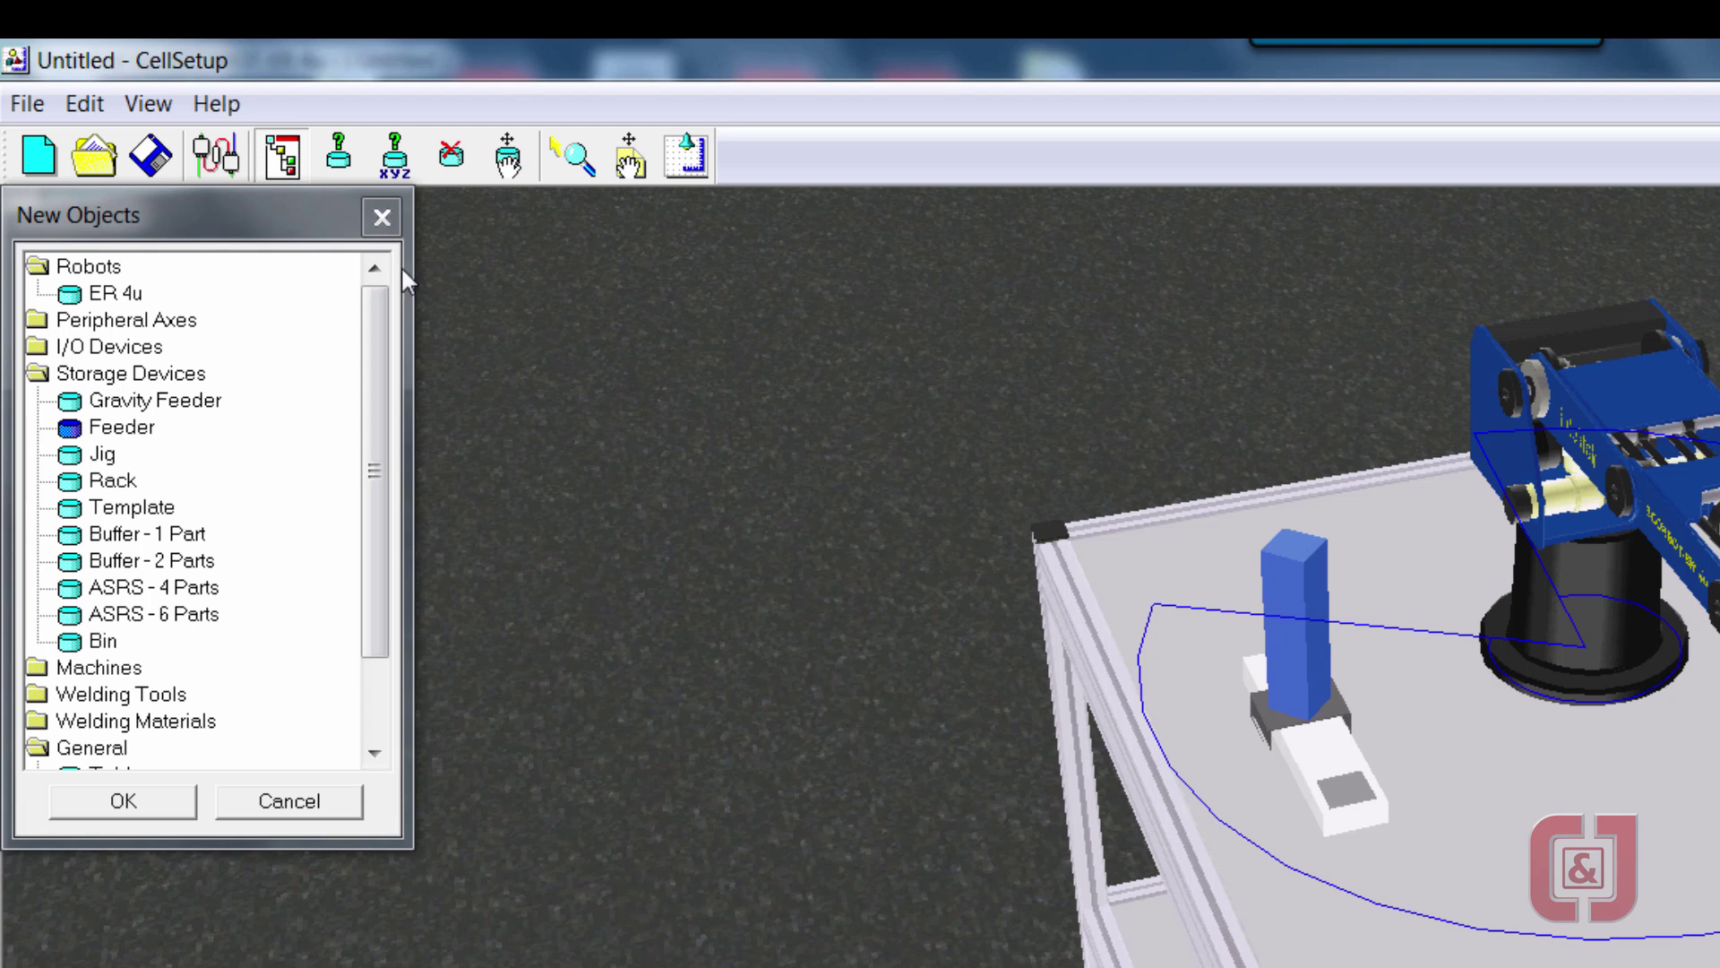
{"action": "left_click", "coordinate": [226, 163]}
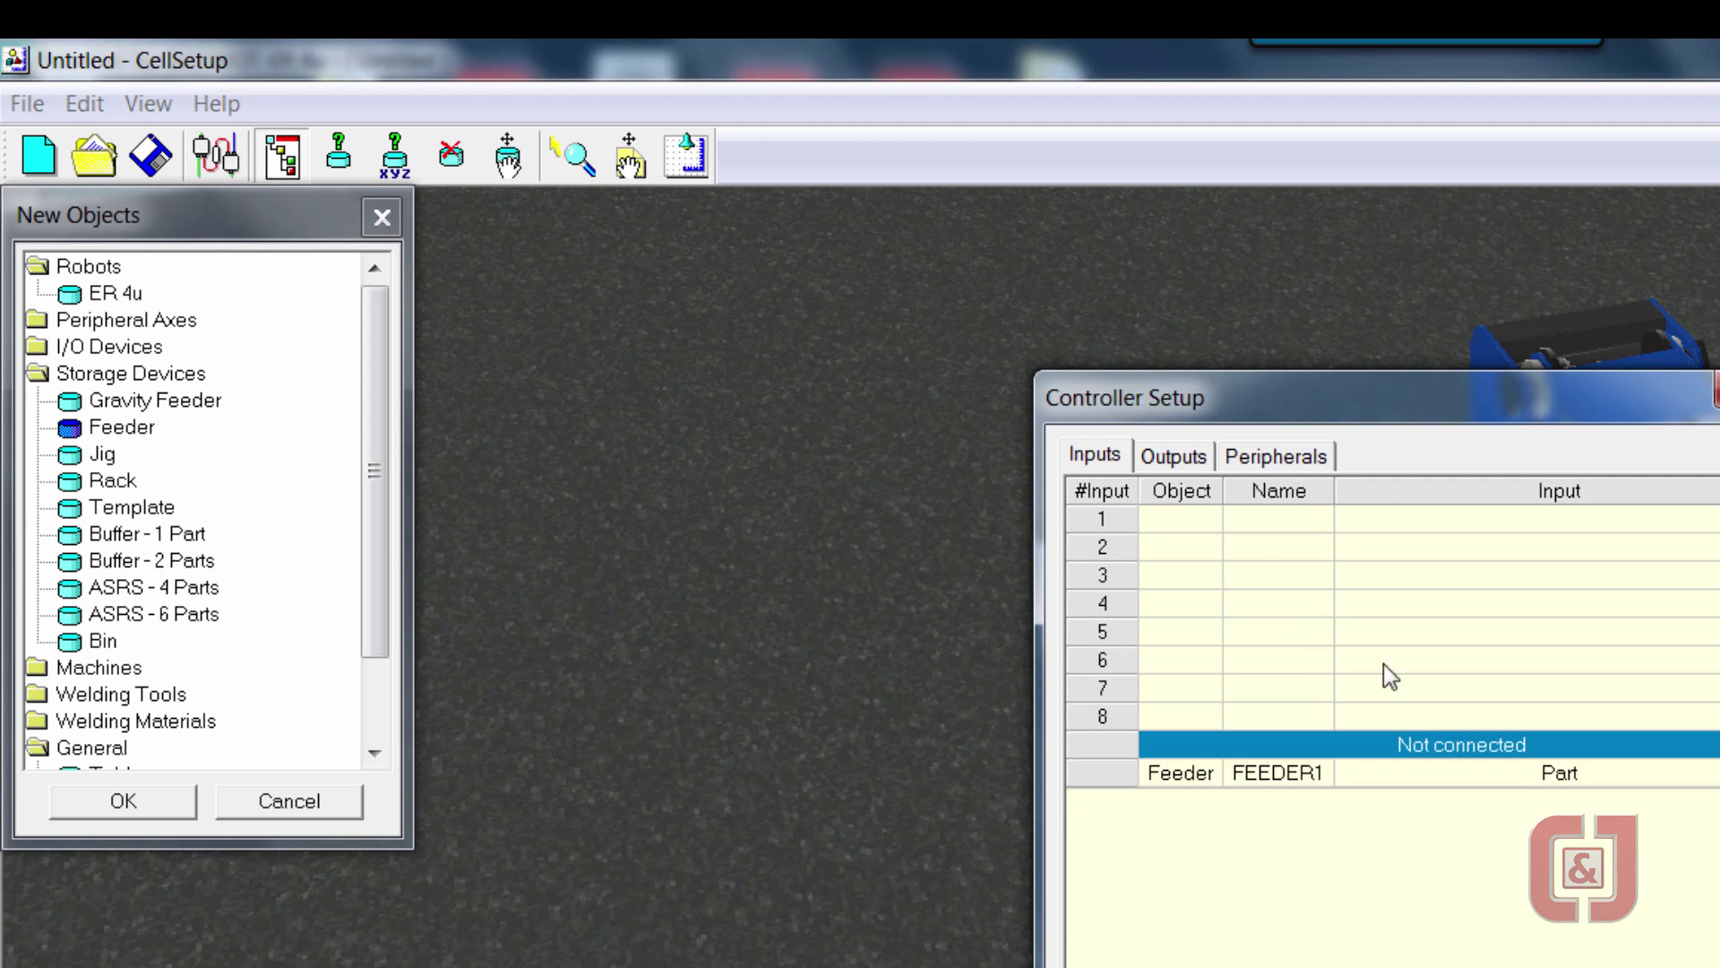
{"action": "left_click", "coordinate": [1194, 455]}
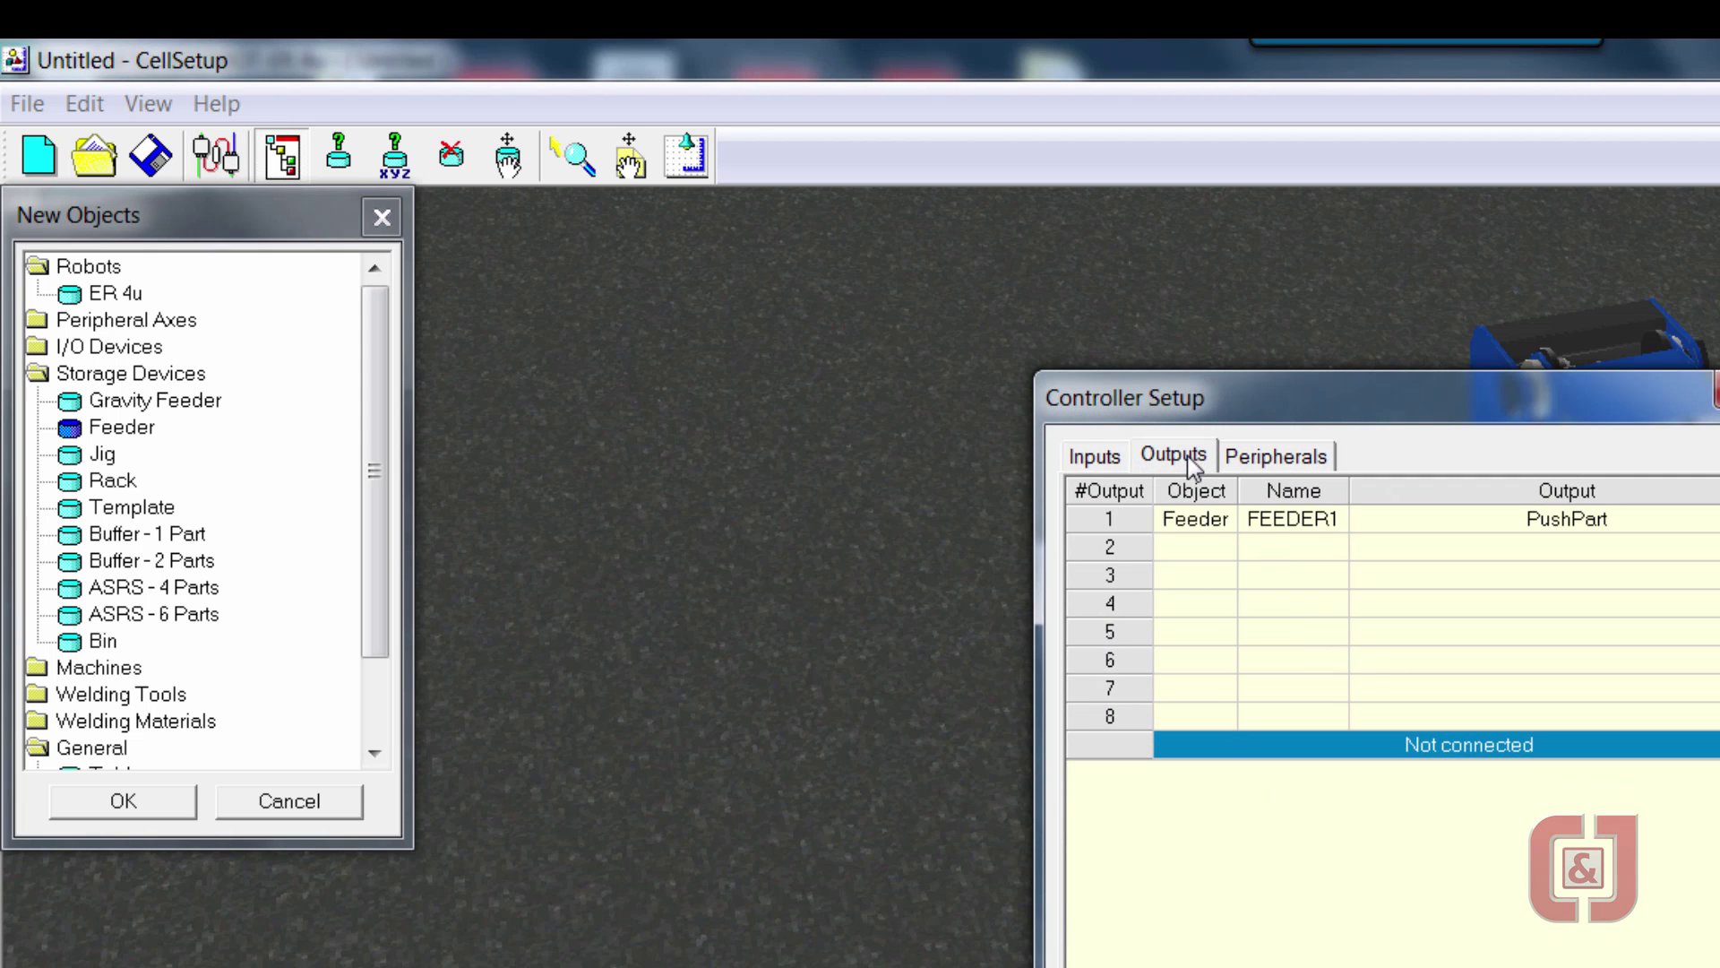
{"action": "left_click", "coordinate": [1277, 459]}
{"action": "left_click", "coordinate": [1126, 459]}
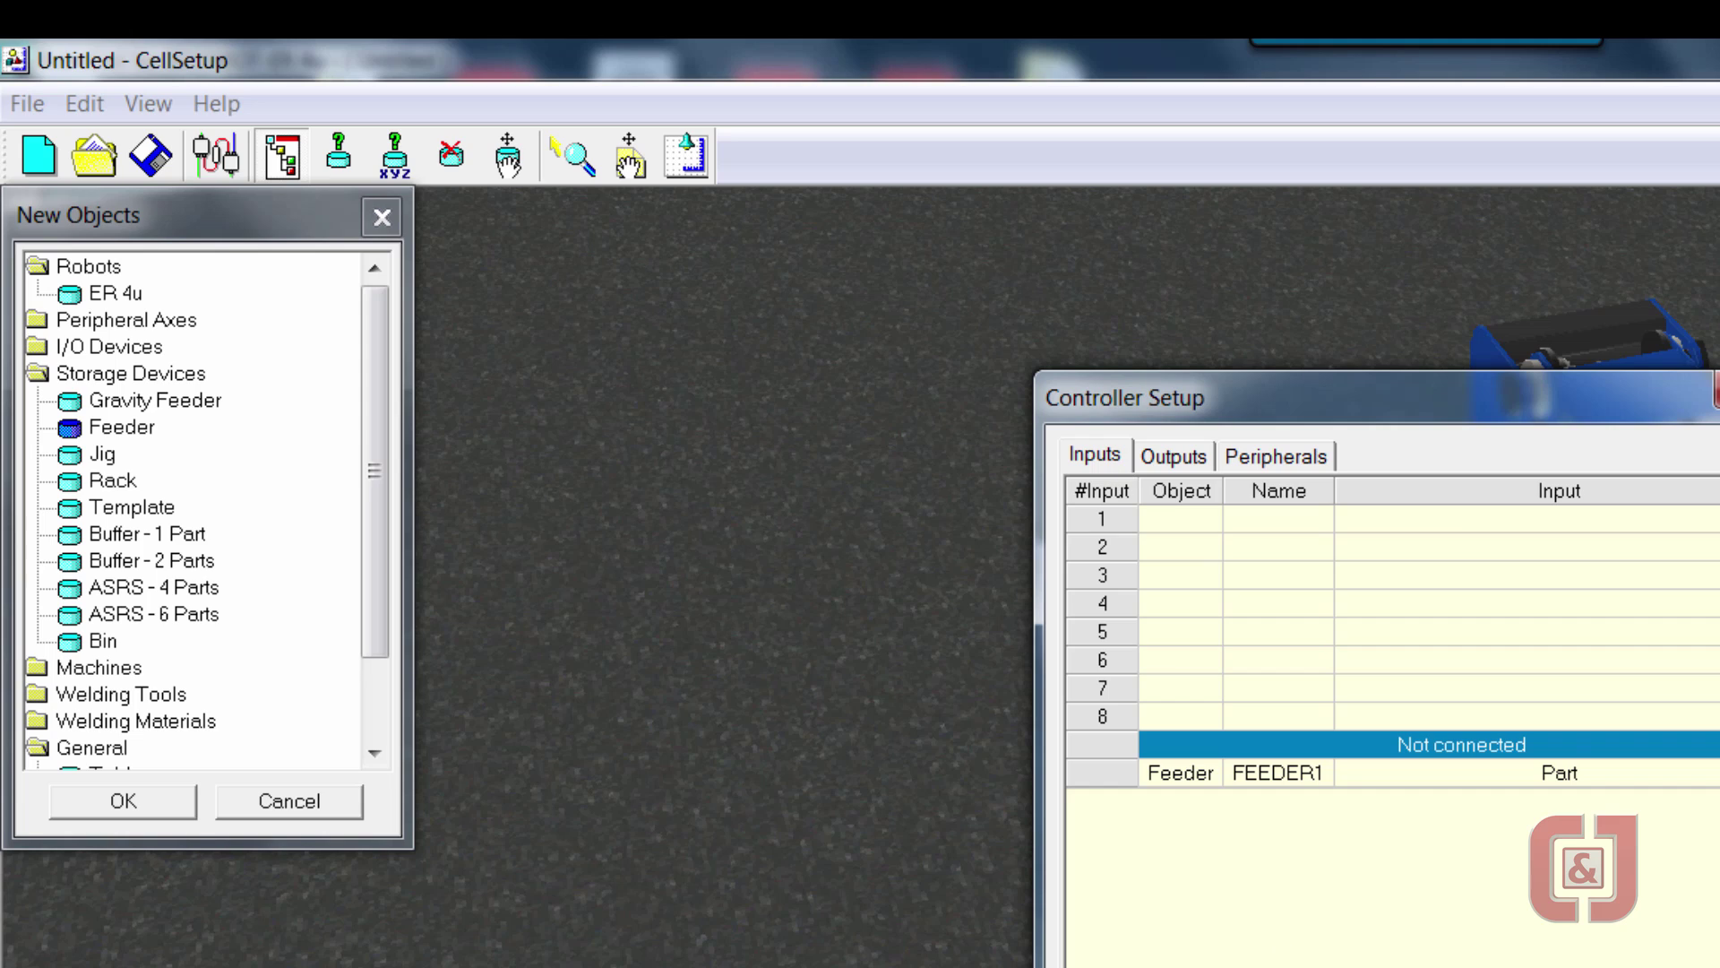
{"action": "key", "text": "Escape"}
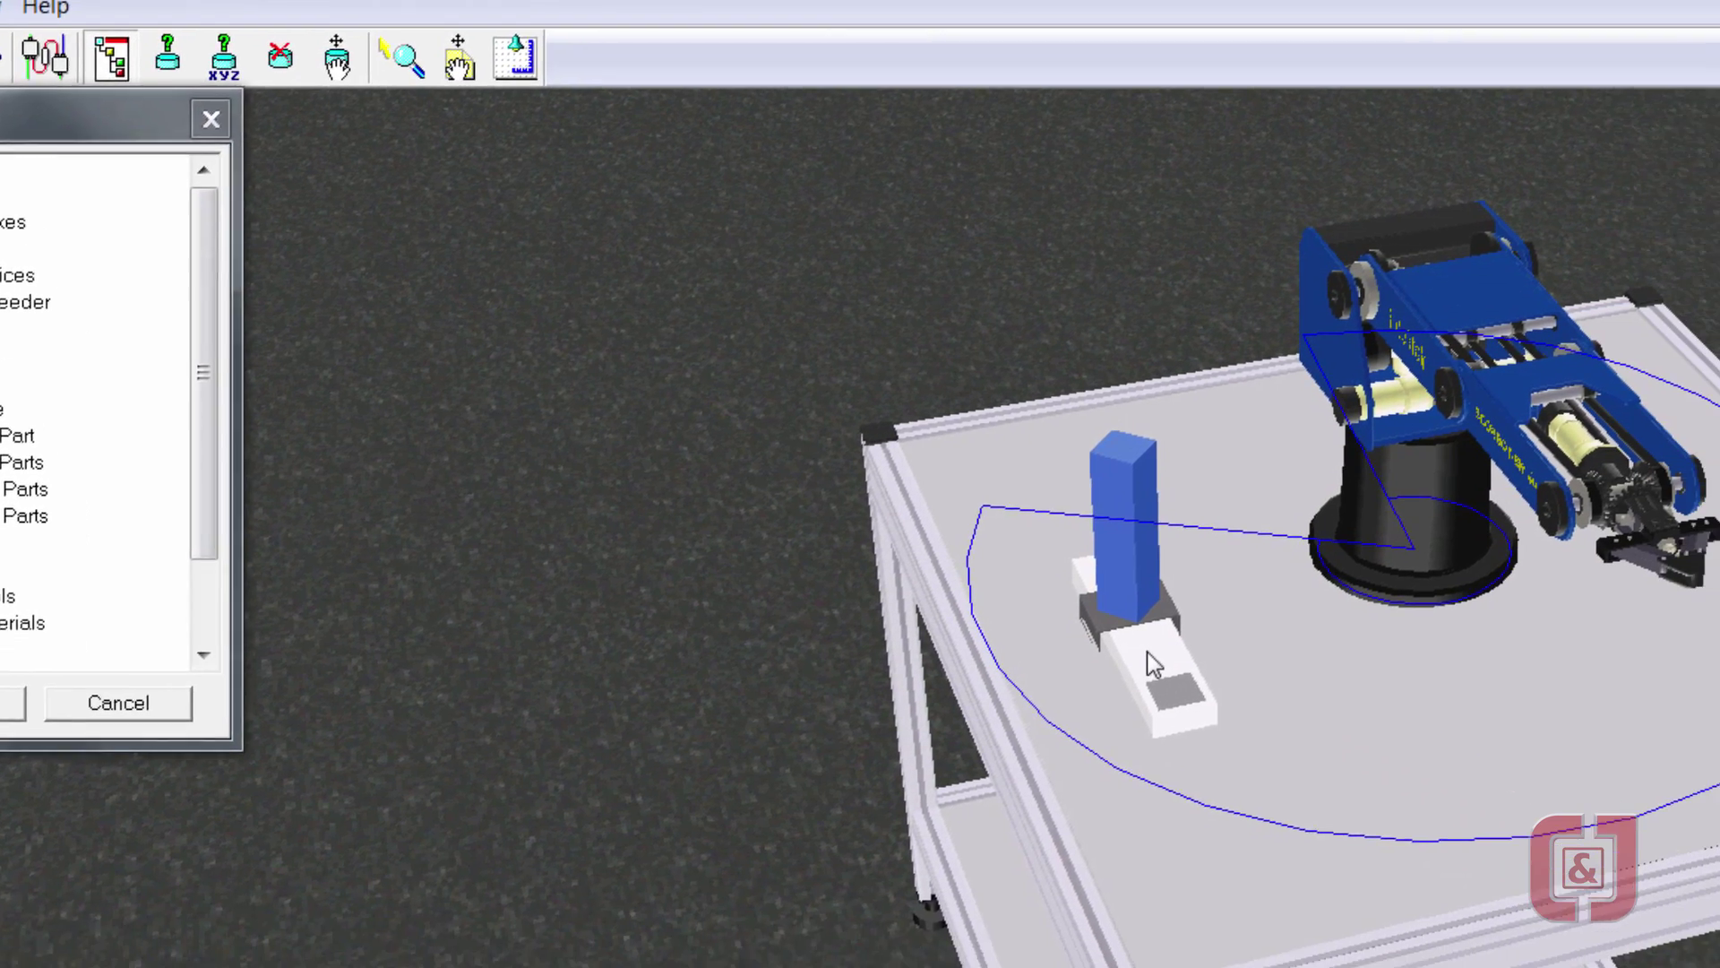
- Rotate the feeder 90 degrees
{"action": "right_click", "coordinate": [1342, 797]}
{"action": "left_click", "coordinate": [803, 543]}
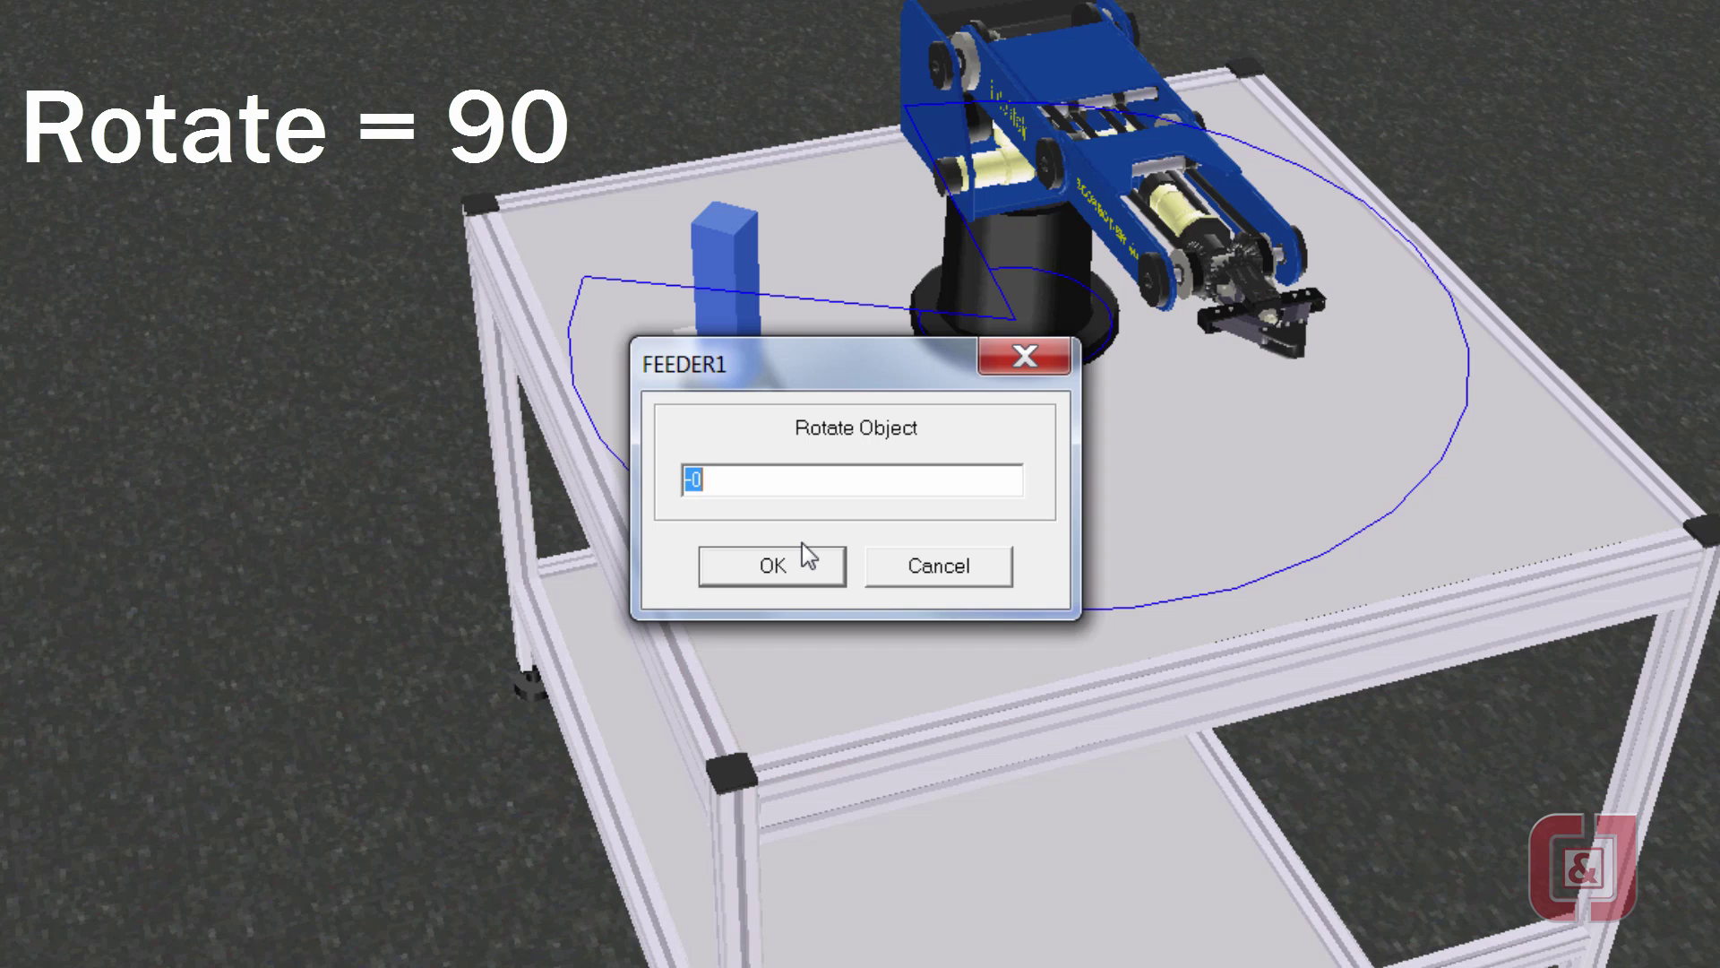
{"action": "type", "text": "90"}
{"action": "left_click", "coordinate": [803, 543]}
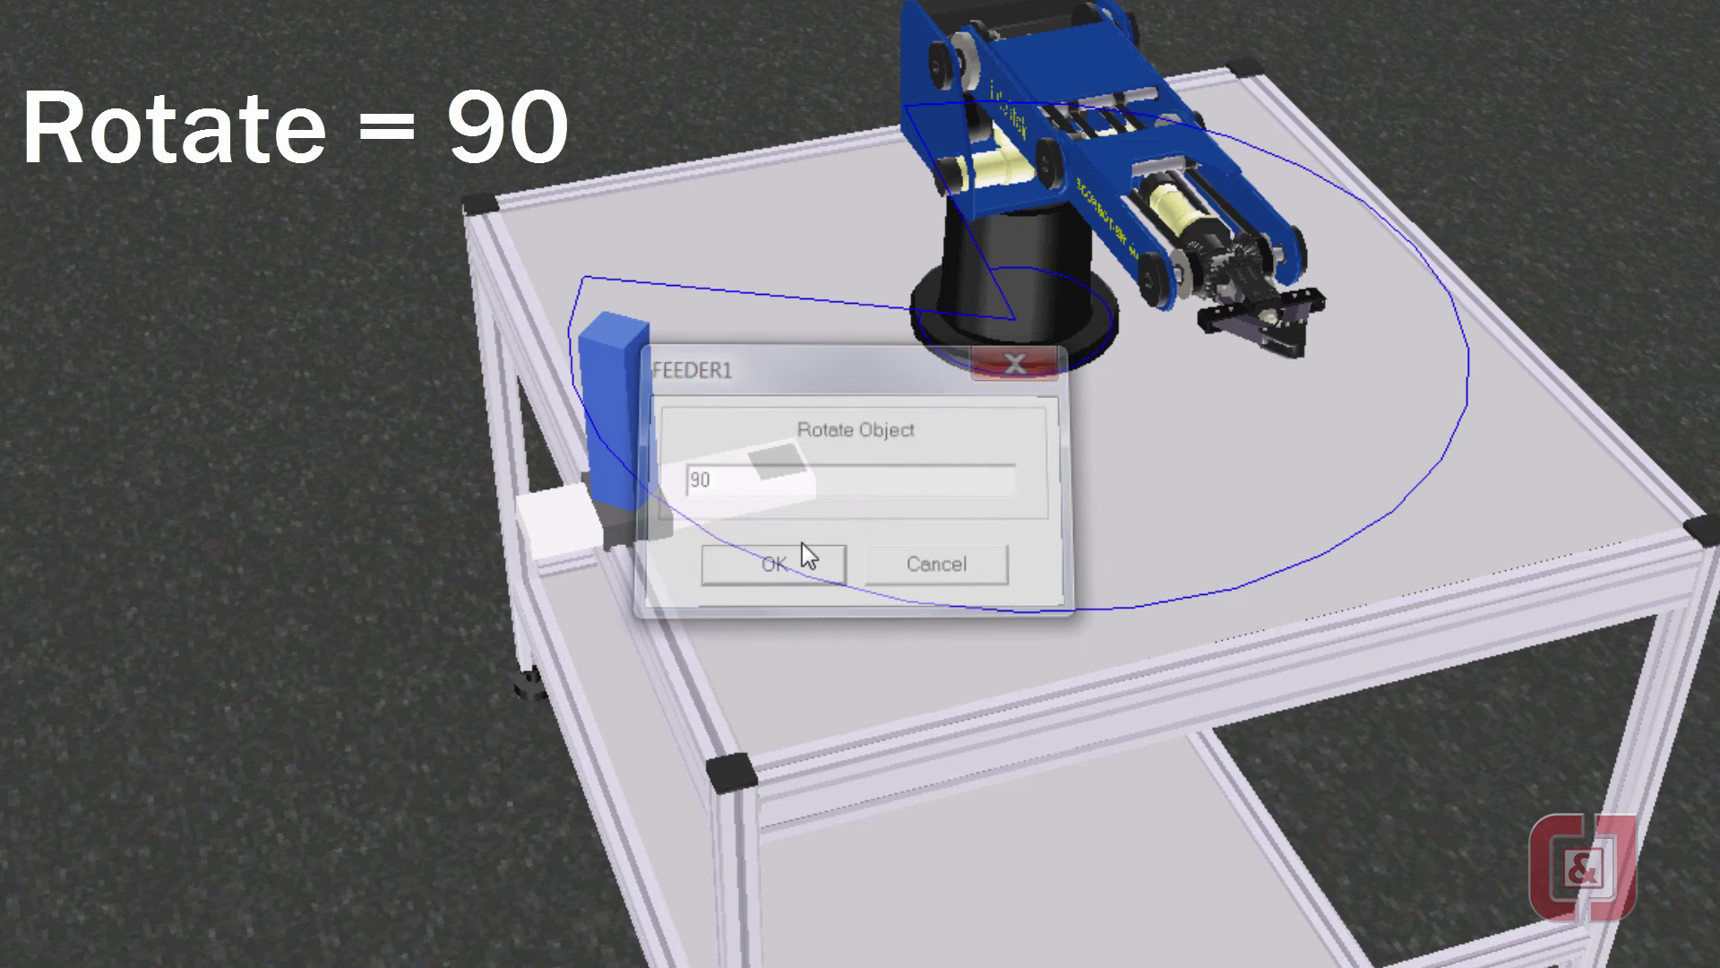
- Move the feeder to X 255 mm, Y -200 mm
{"action": "right_click", "coordinate": [727, 502]}
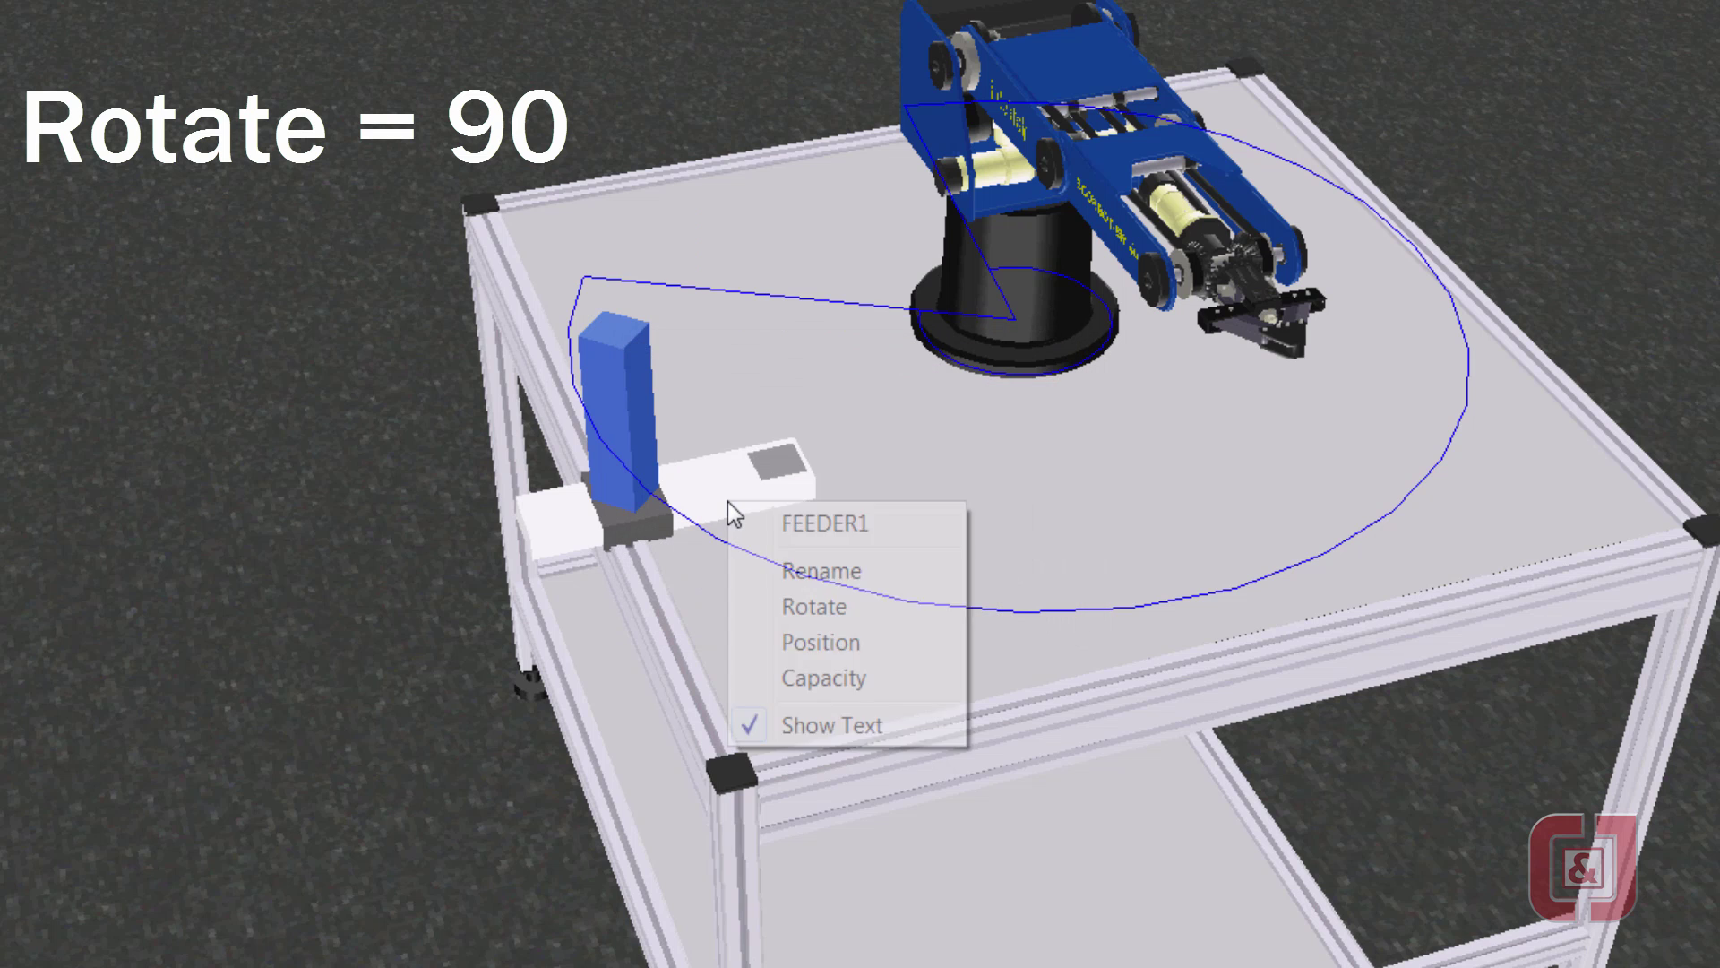
{"action": "left_click", "coordinate": [772, 648]}
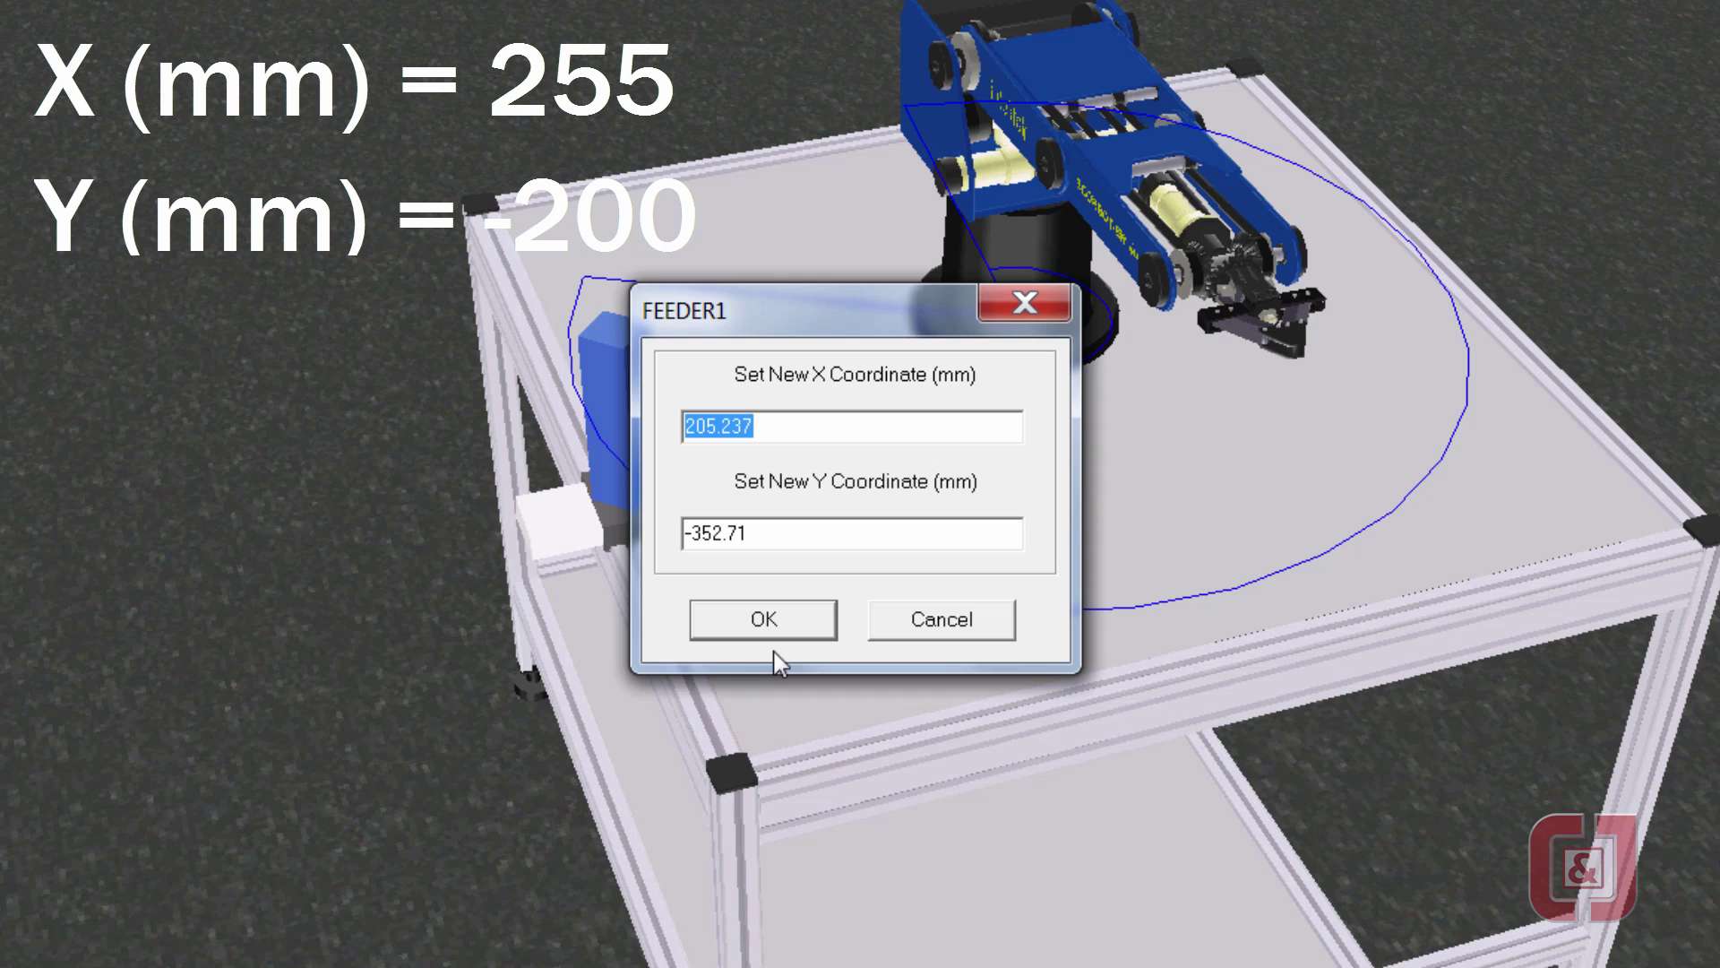
{"action": "type", "text": "255"}
{"action": "key", "text": "Tab"}
{"action": "type", "text": "-200"}
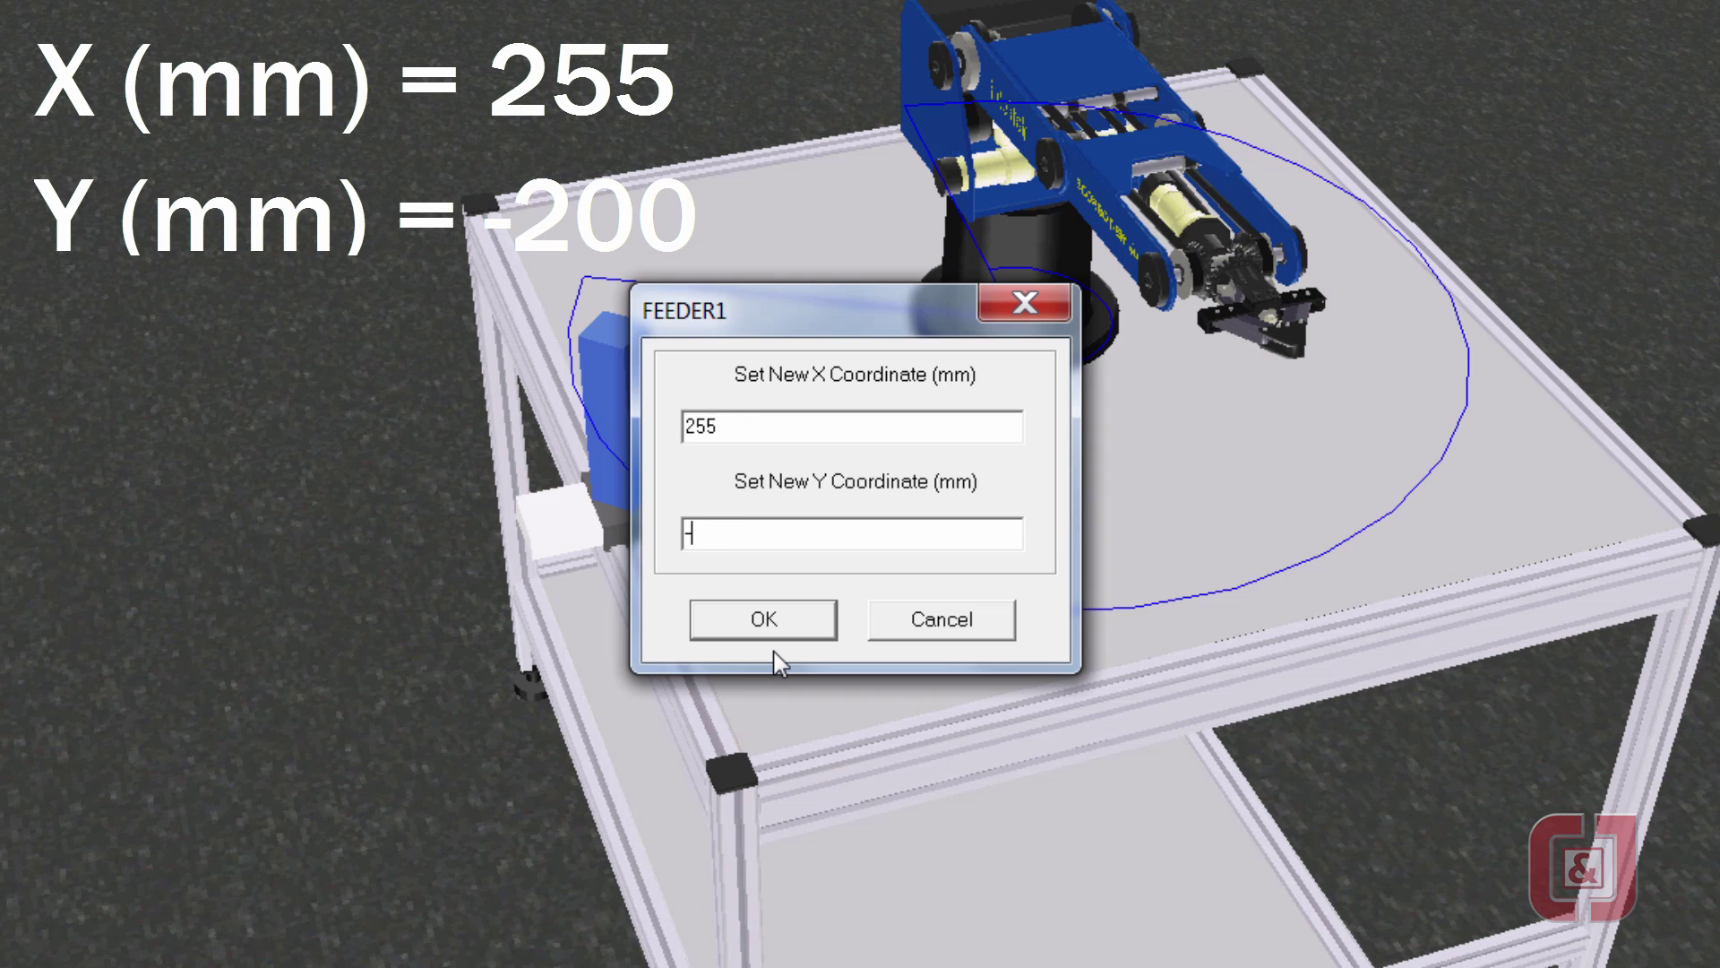
{"action": "left_click", "coordinate": [768, 626]}
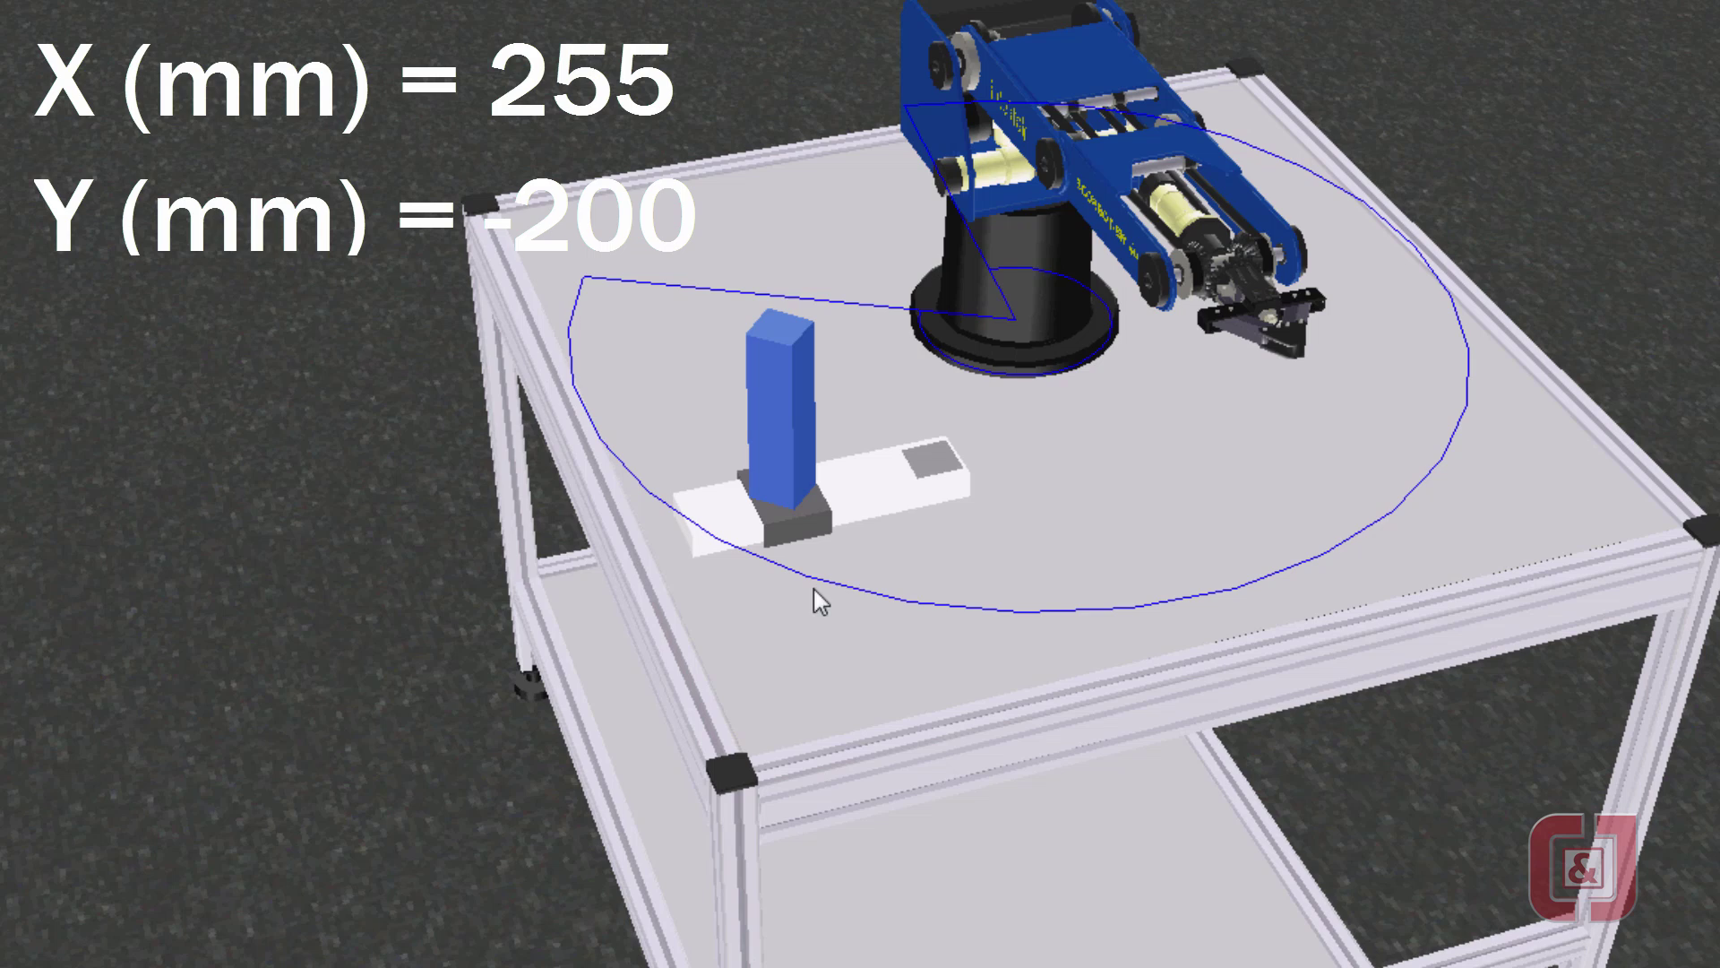
{"action": "scroll", "coordinate": [811, 599], "scroll_direction": "up", "scroll_amount": 5}
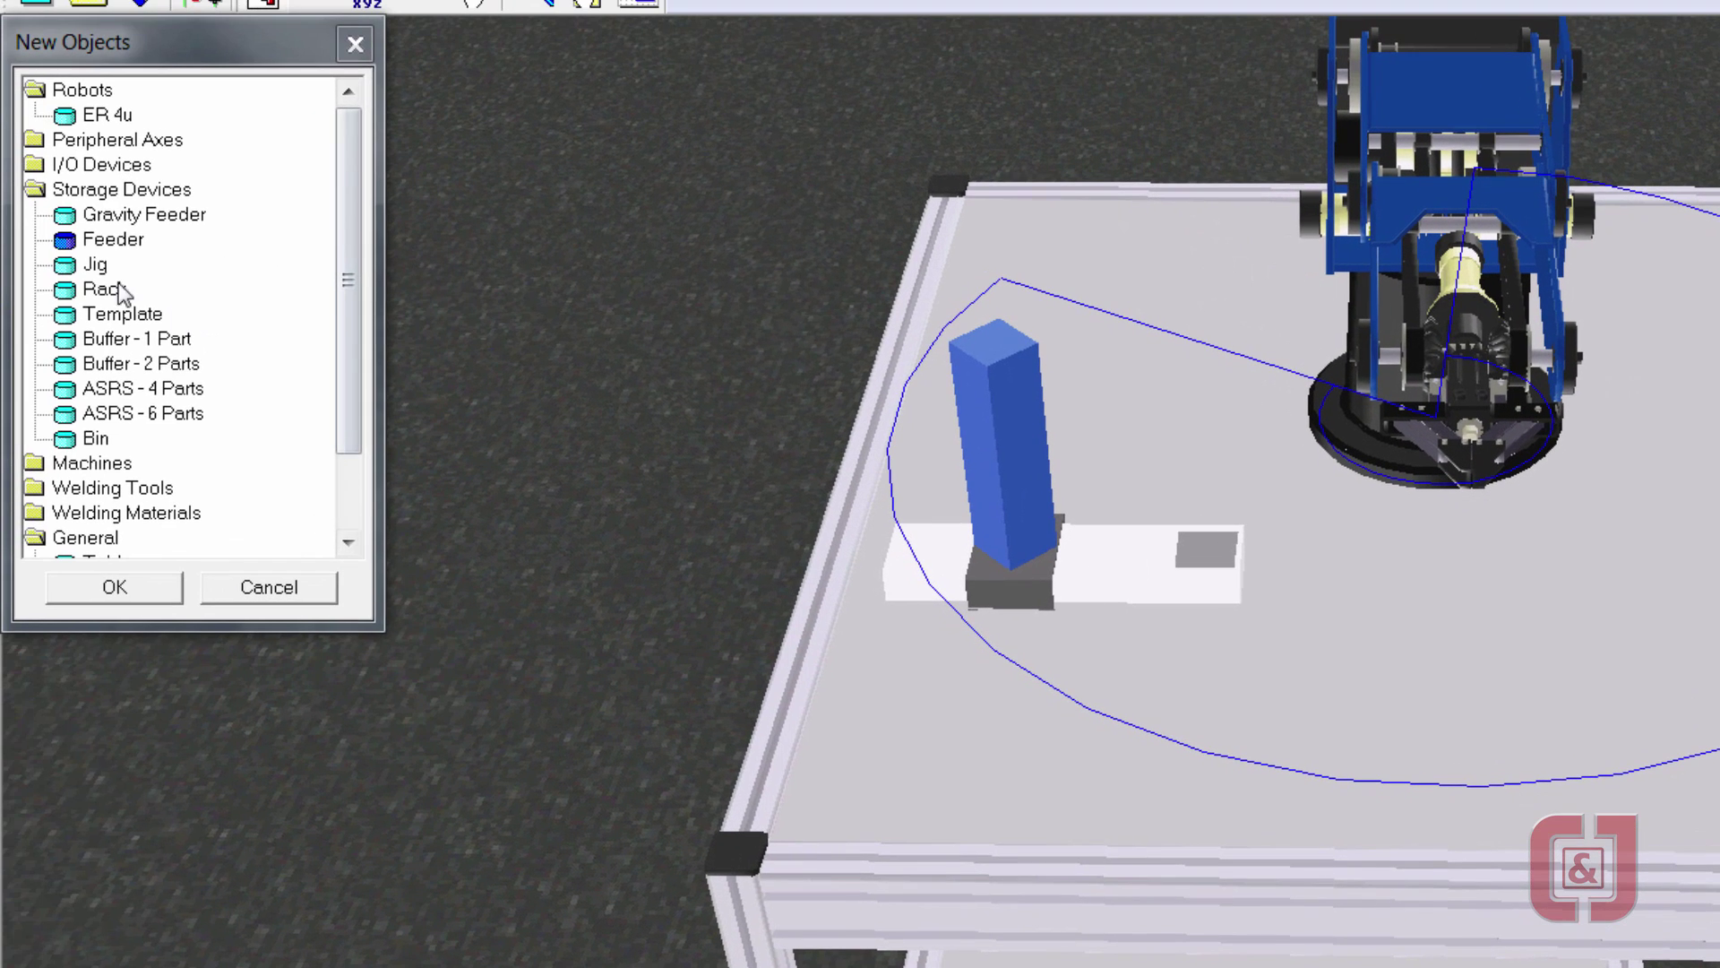
- Add CYL1, a red plastic 40×40 mm cylinder, and drop it on the feeder's white plate
{"action": "double_click", "coordinate": [33, 191]}
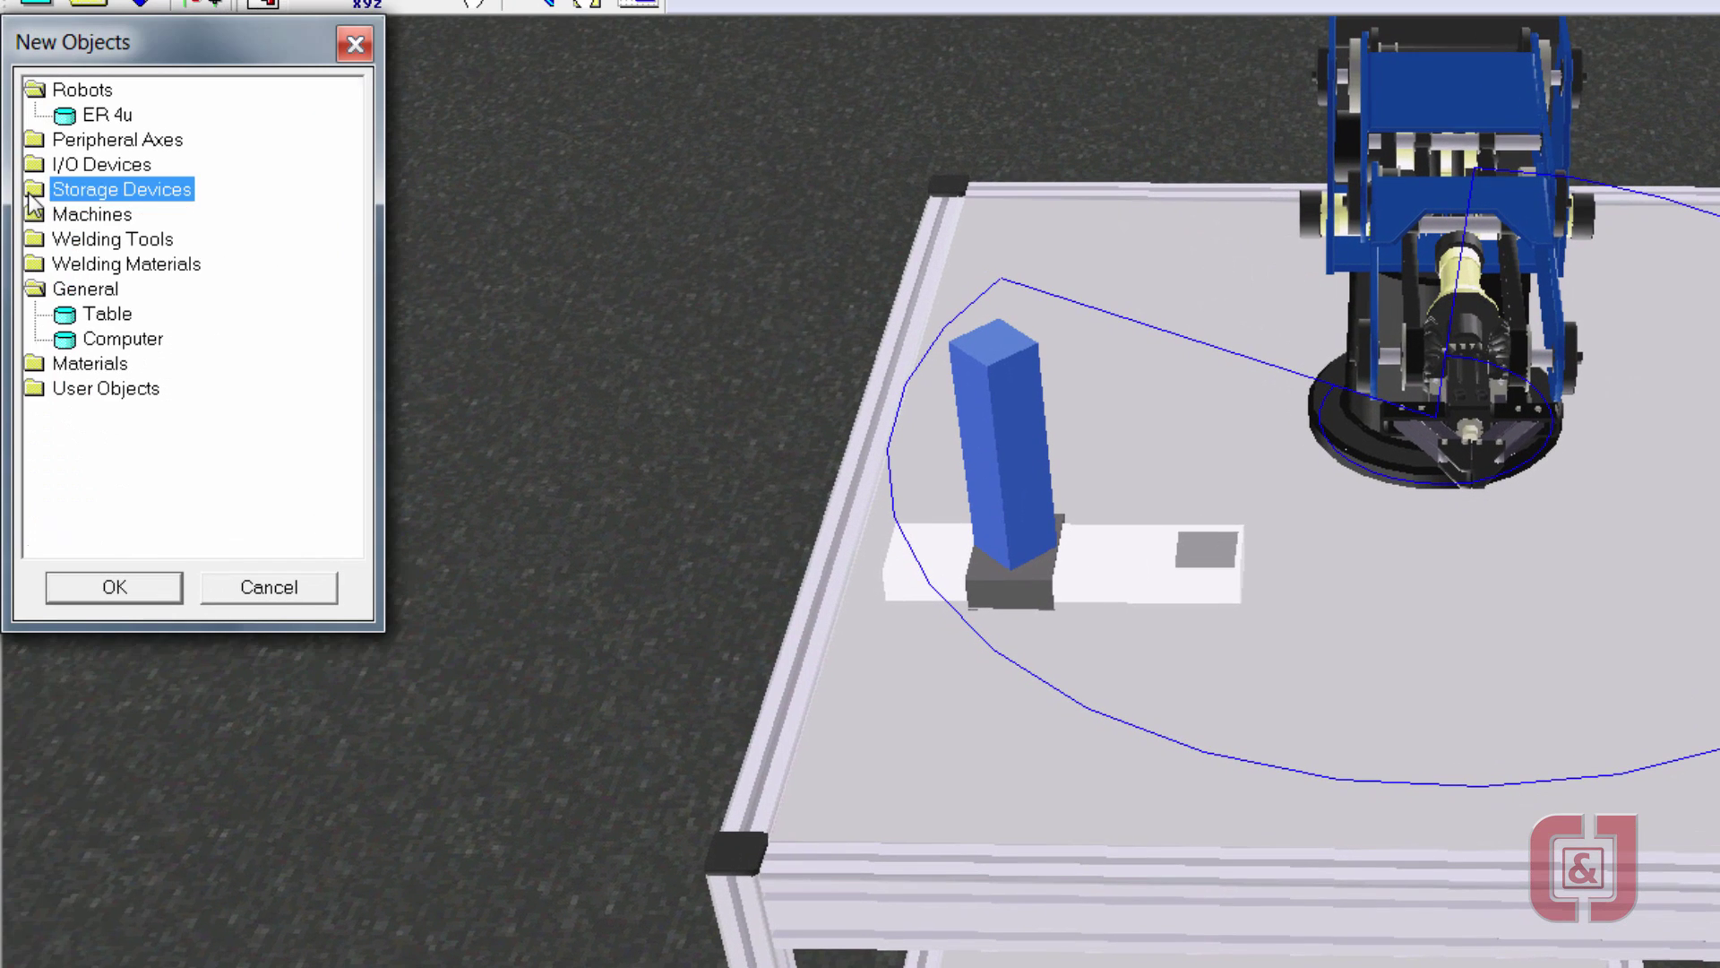
{"action": "double_click", "coordinate": [88, 365]}
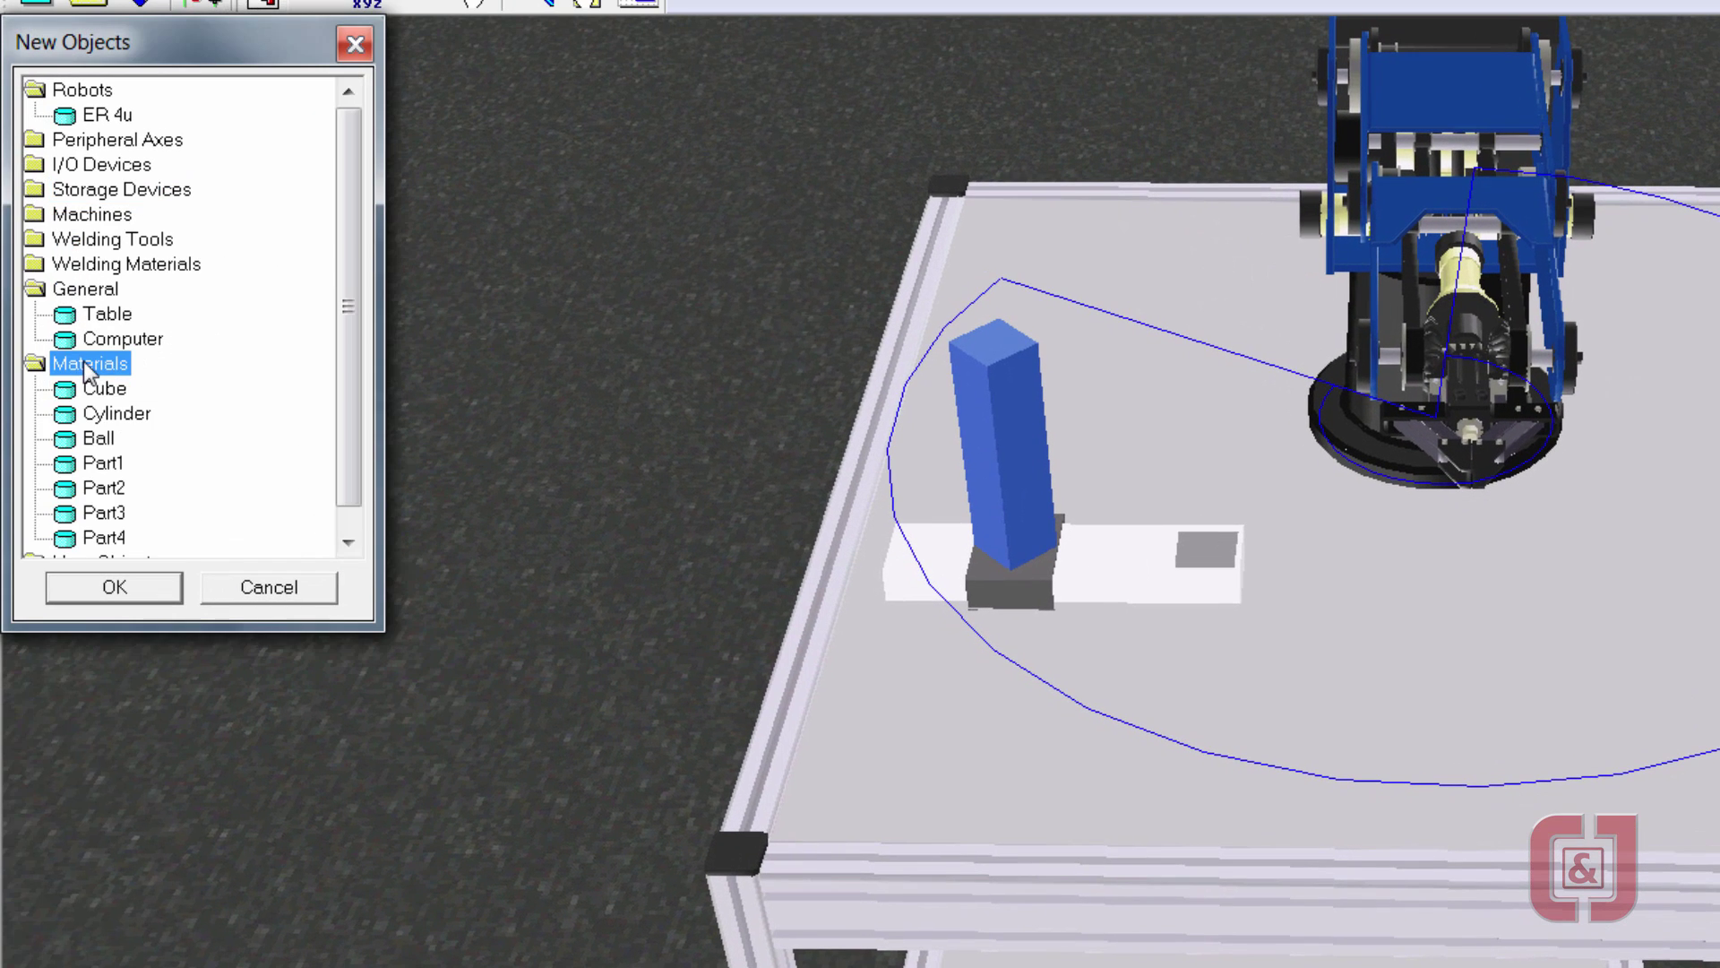
{"action": "double_click", "coordinate": [106, 414]}
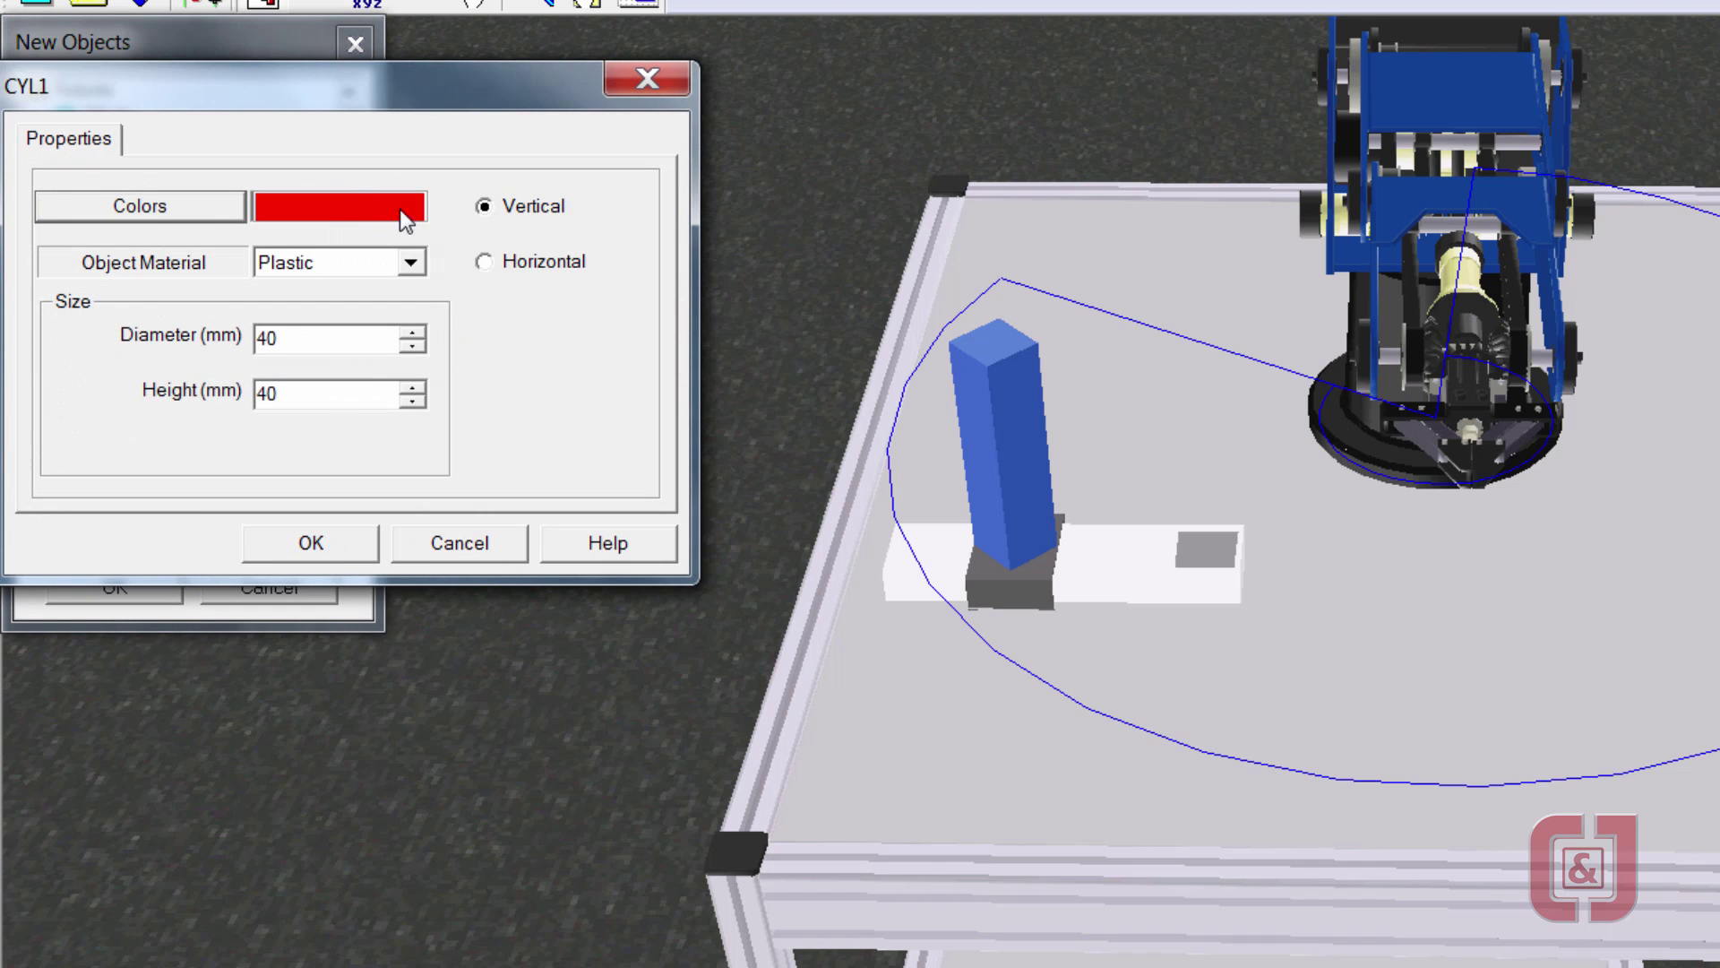
{"action": "left_click", "coordinate": [315, 543]}
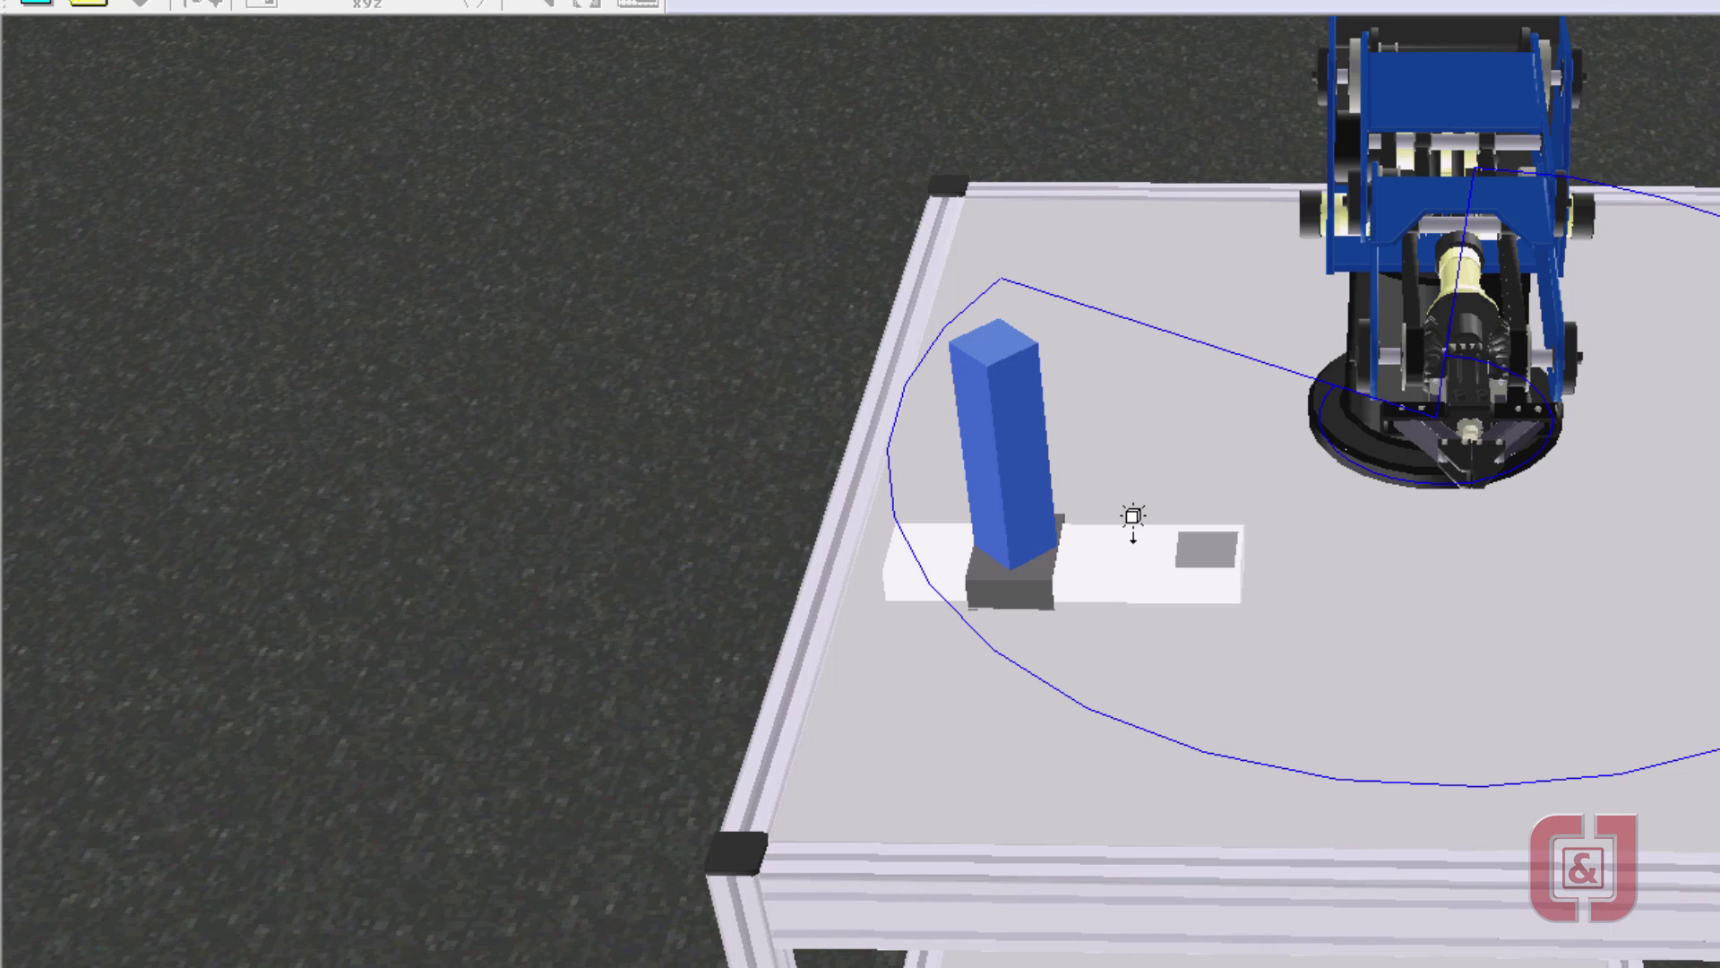
{"action": "left_click", "coordinate": [1133, 520]}
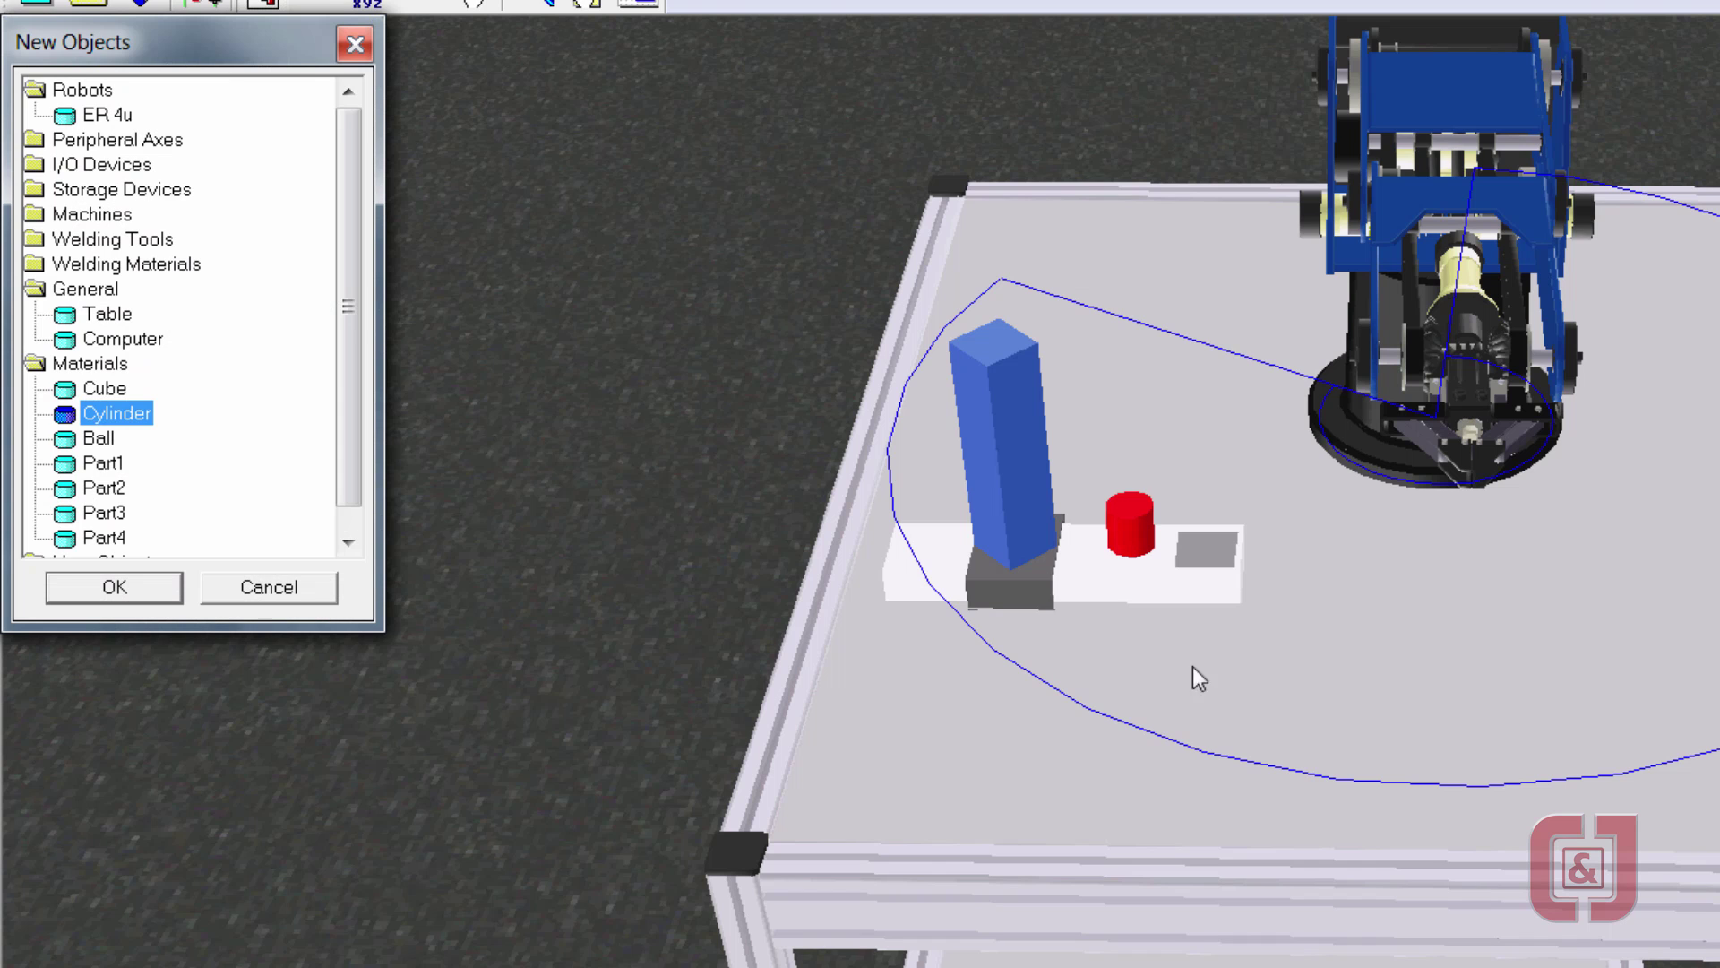
- Set the red cylinder's position to X 255, Y -200 on the feeder's plate
{"action": "right_click", "coordinate": [1125, 519]}
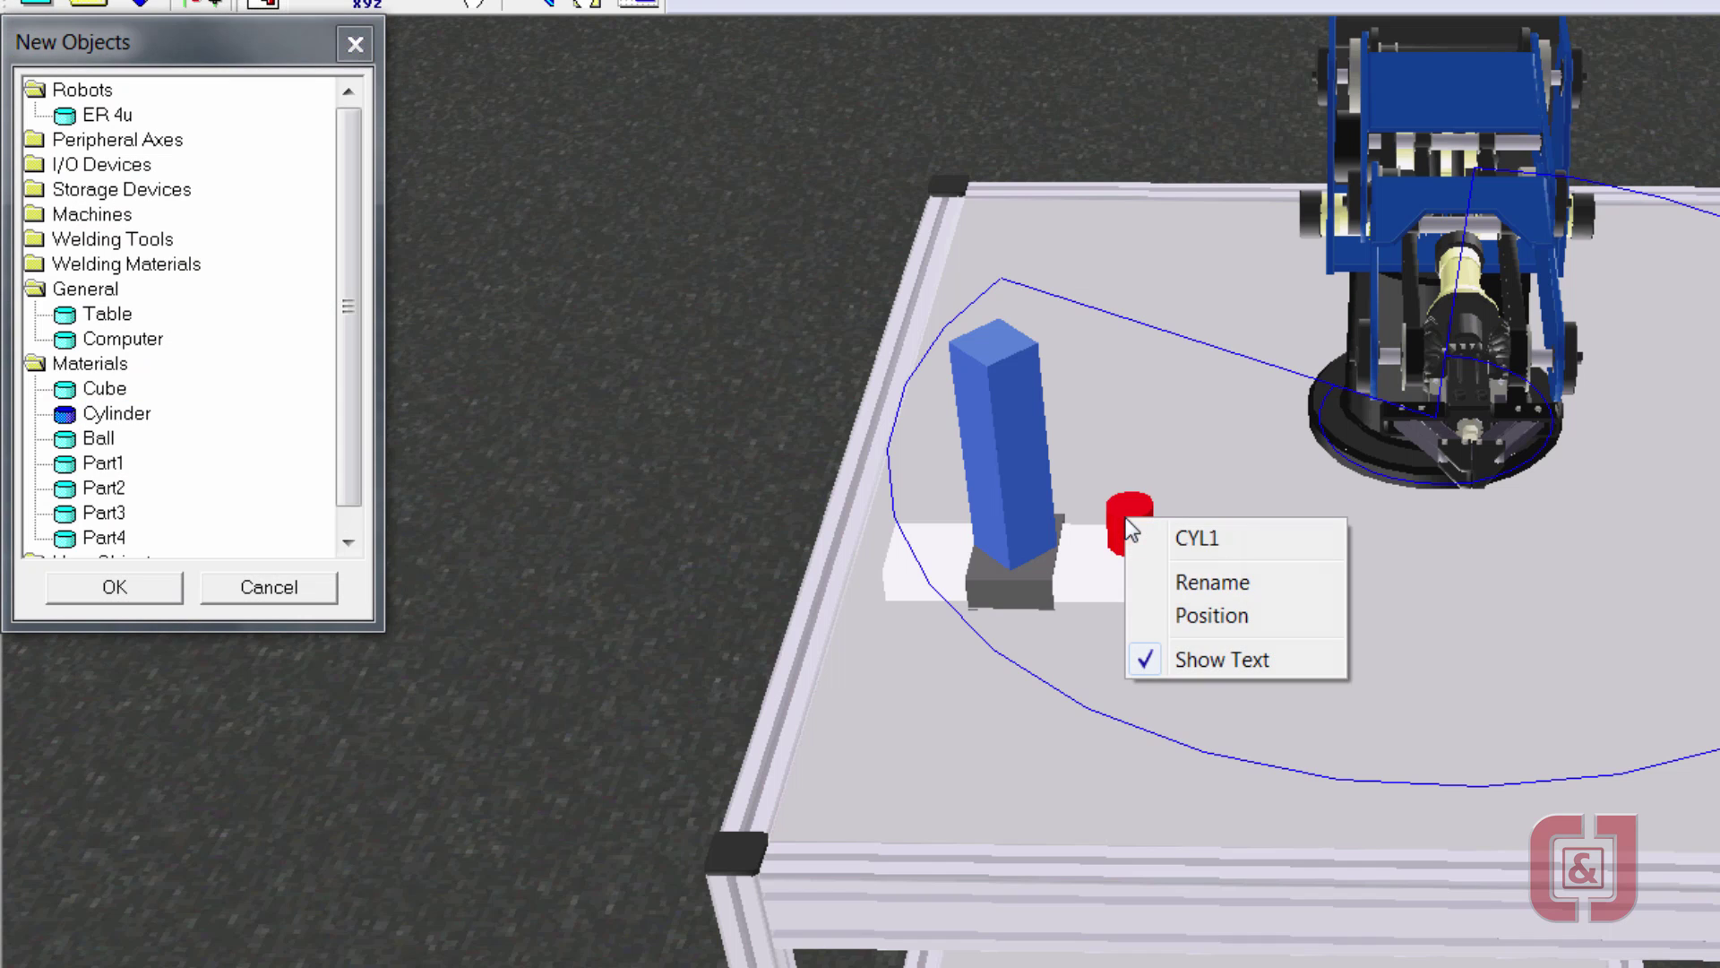
{"action": "left_click", "coordinate": [1175, 615]}
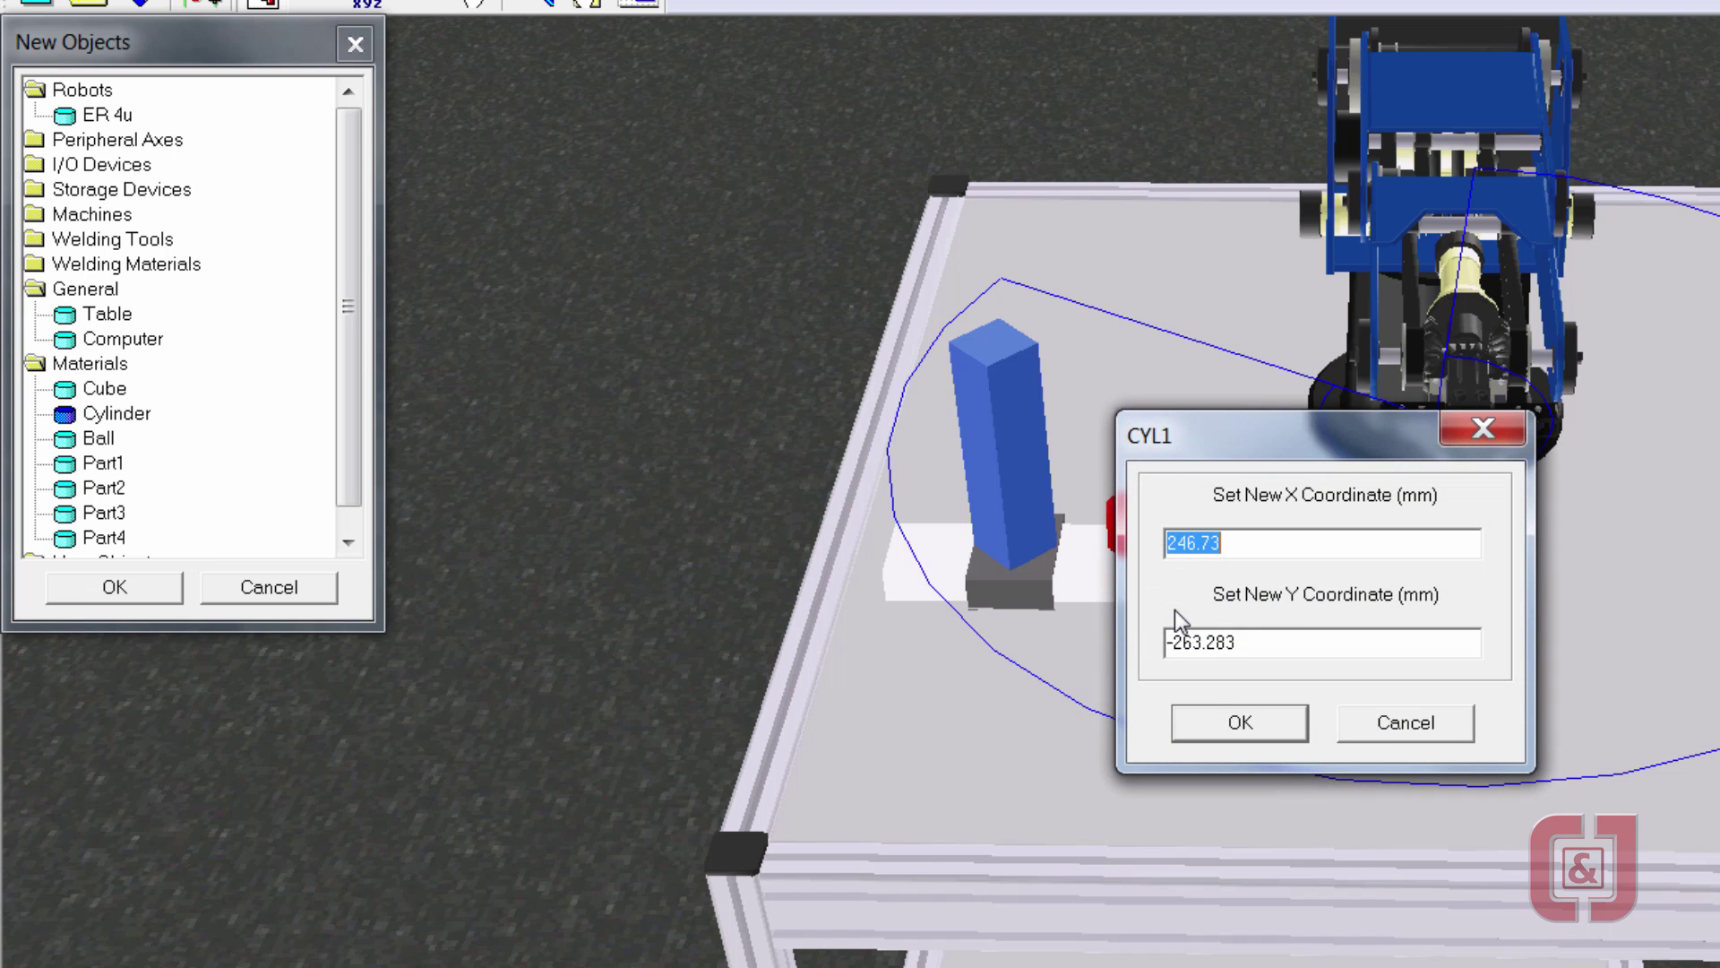
{"action": "type", "text": "255"}
{"action": "key", "text": "Tab"}
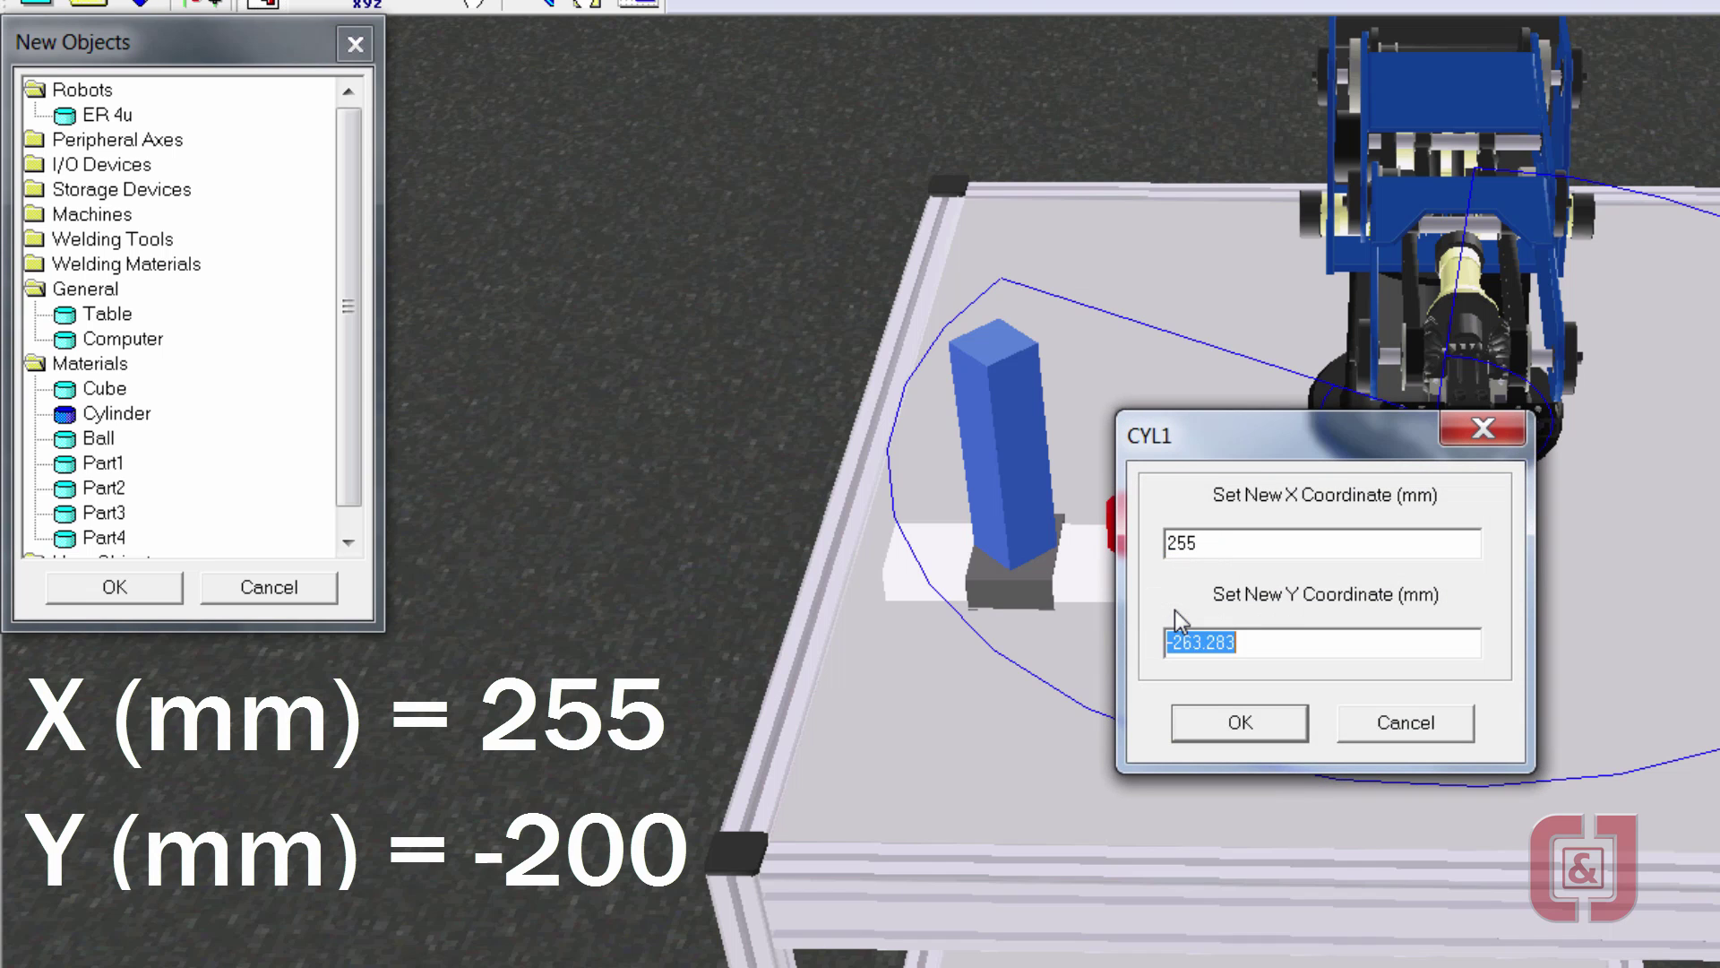
{"action": "type", "text": "-200"}
{"action": "key", "text": "Return"}
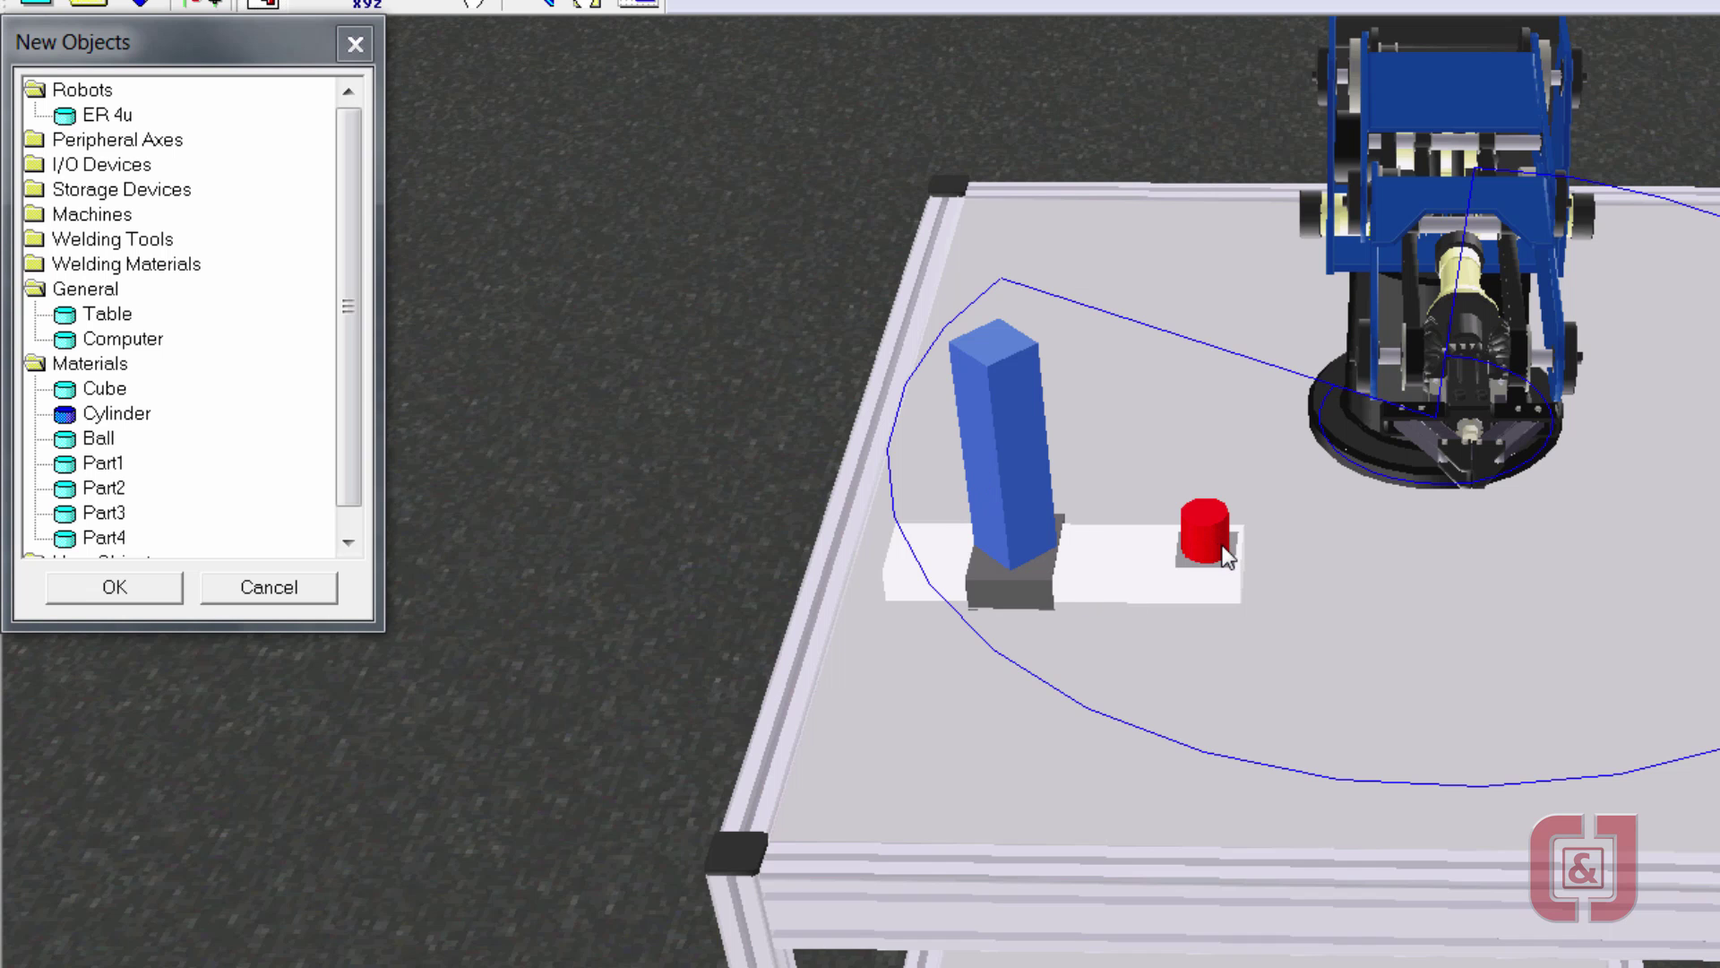
{"action": "scroll", "coordinate": [1198, 591], "scroll_direction": "up", "scroll_amount": 5}
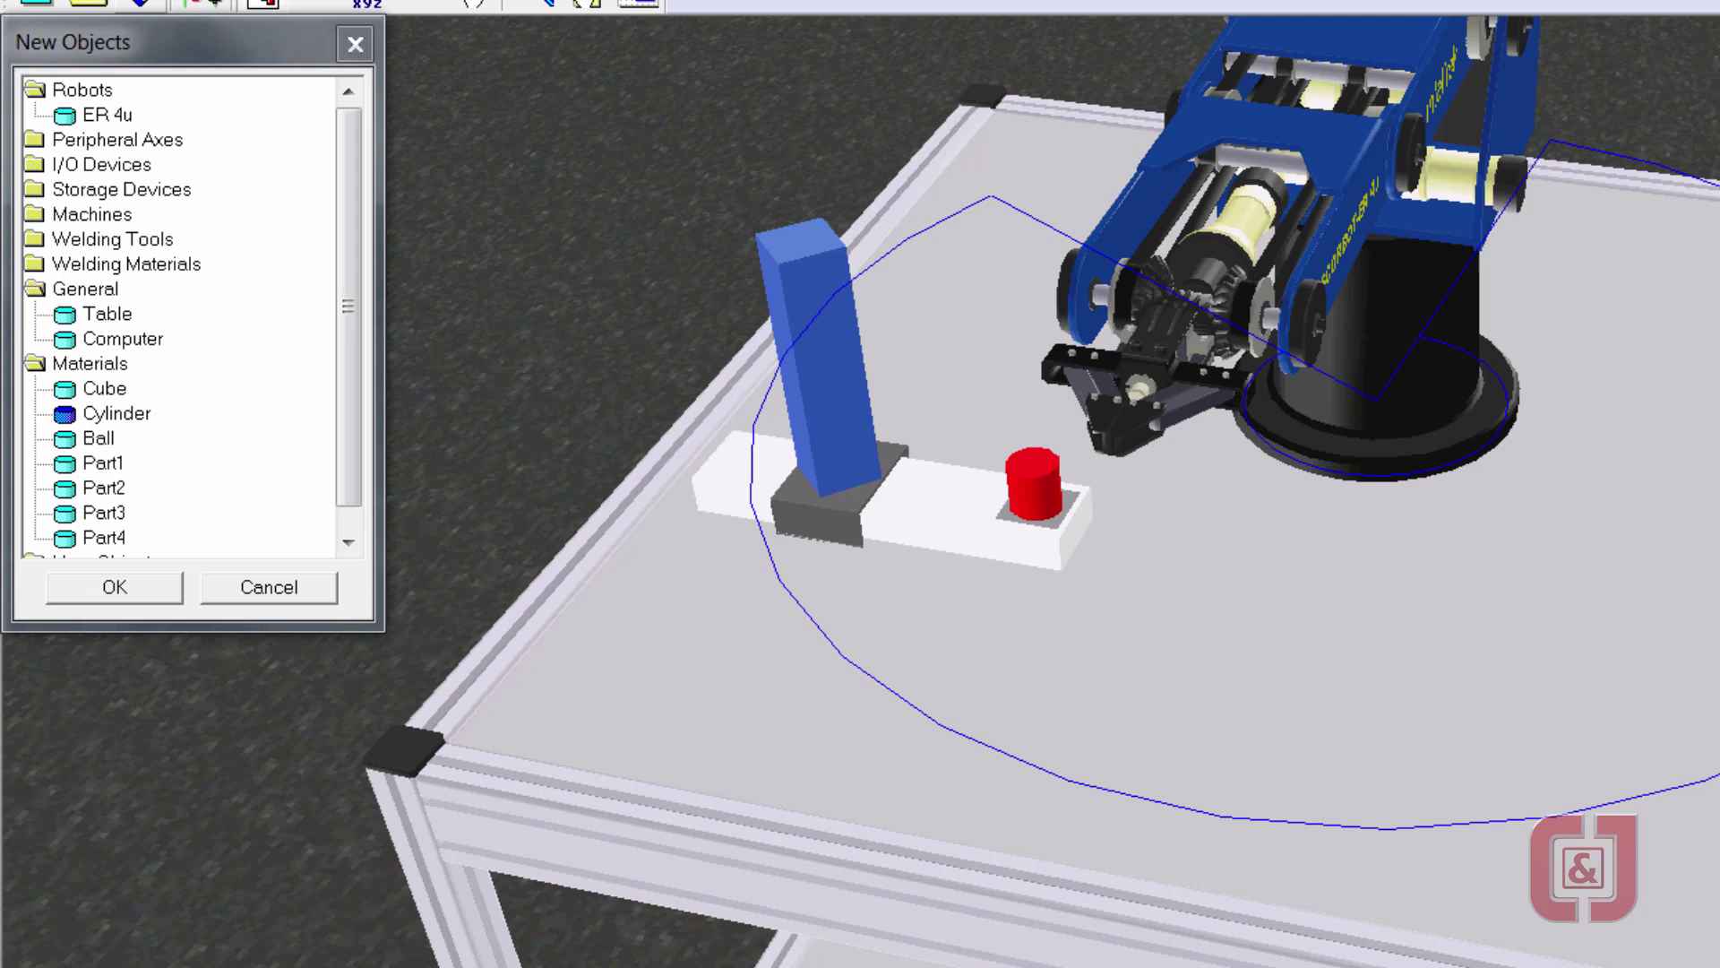
- Import the PalletStorage.3dc cell model
{"action": "left_click", "coordinate": [107, 114]}
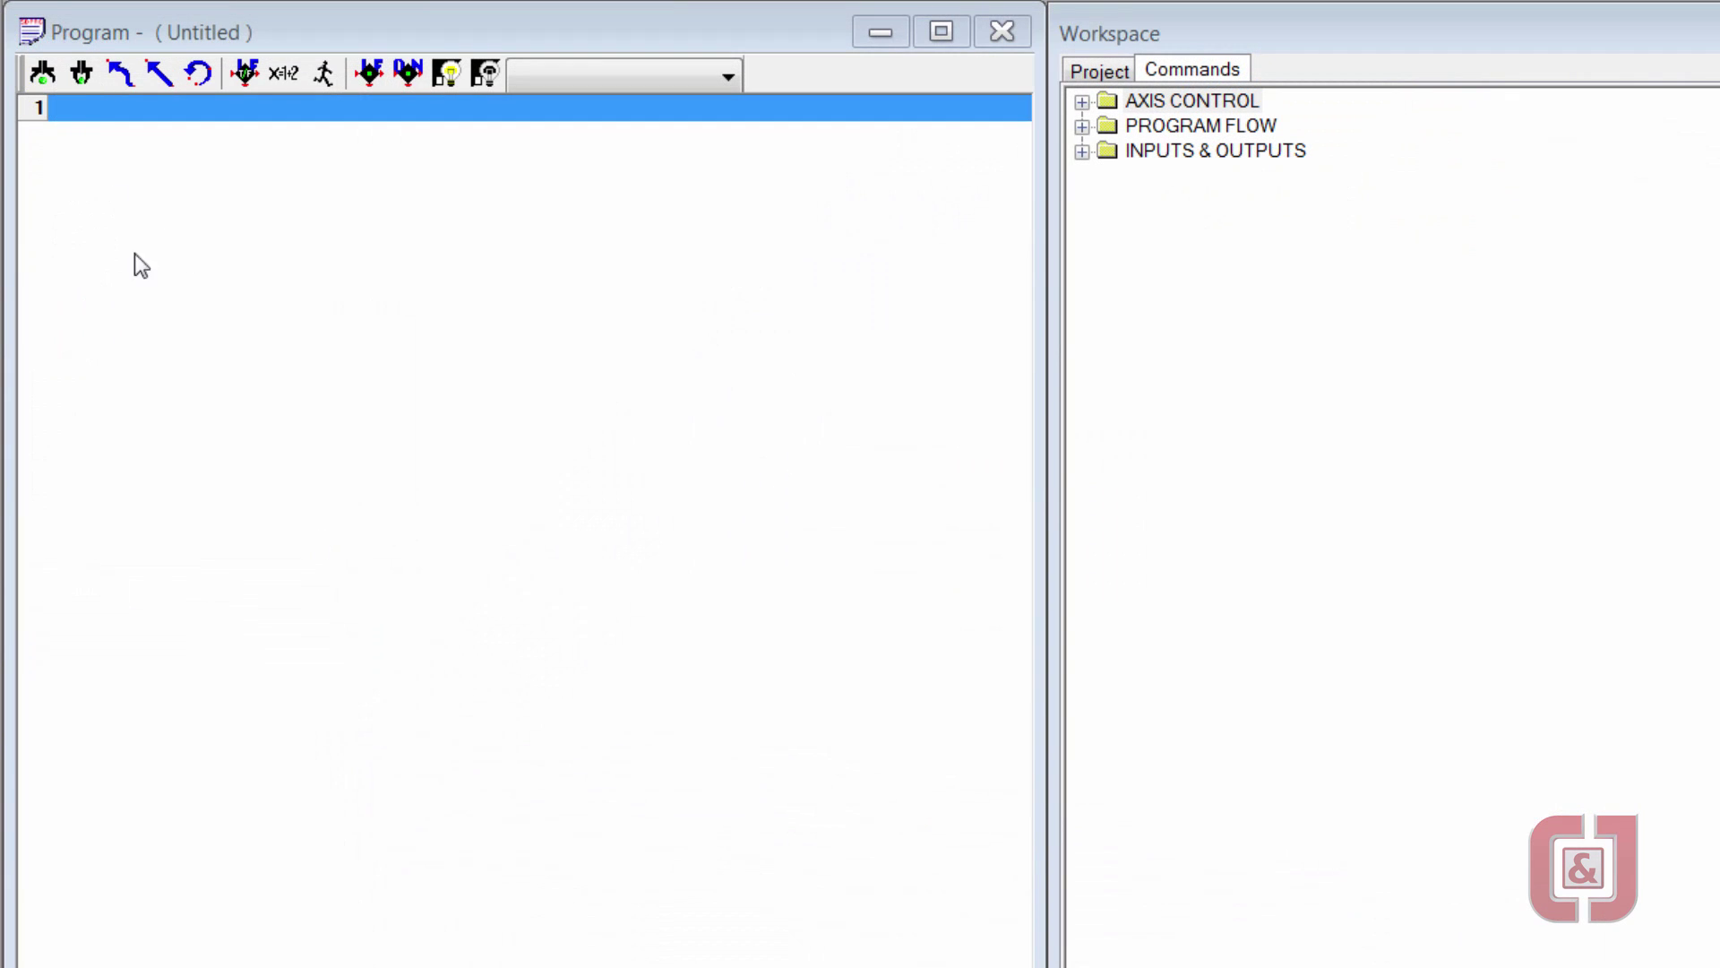
{"action": "left_click", "coordinate": [36, 1]}
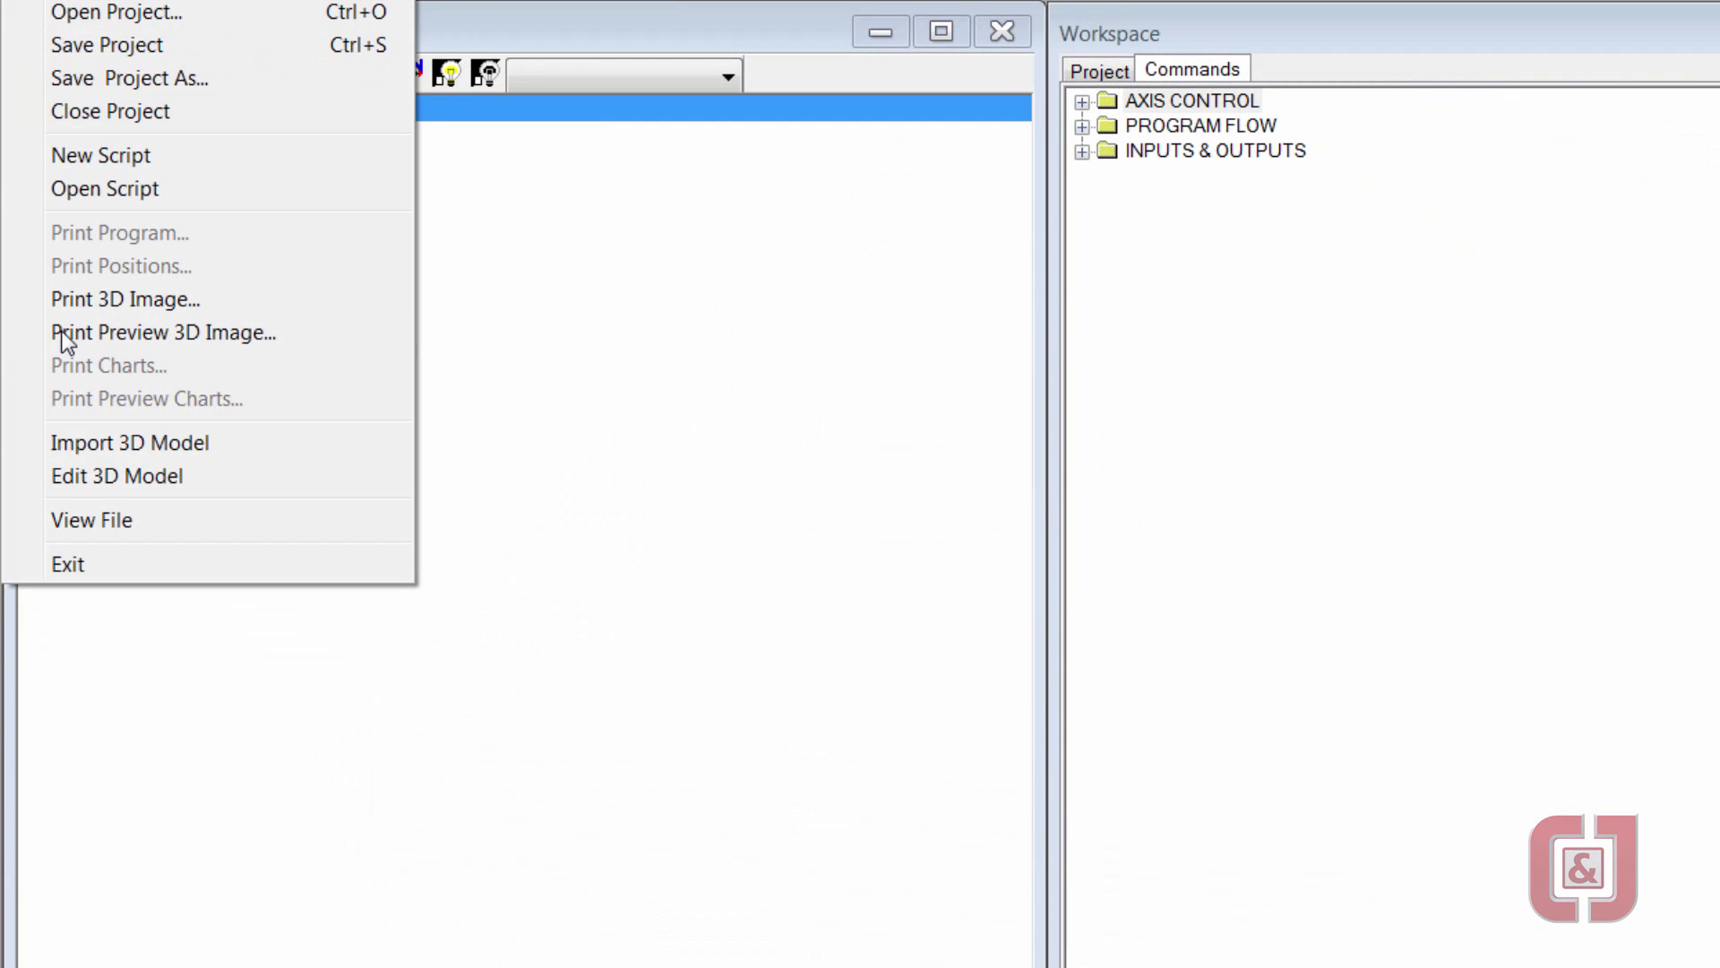
{"action": "left_click", "coordinate": [83, 442]}
{"action": "left_click", "coordinate": [480, 319]}
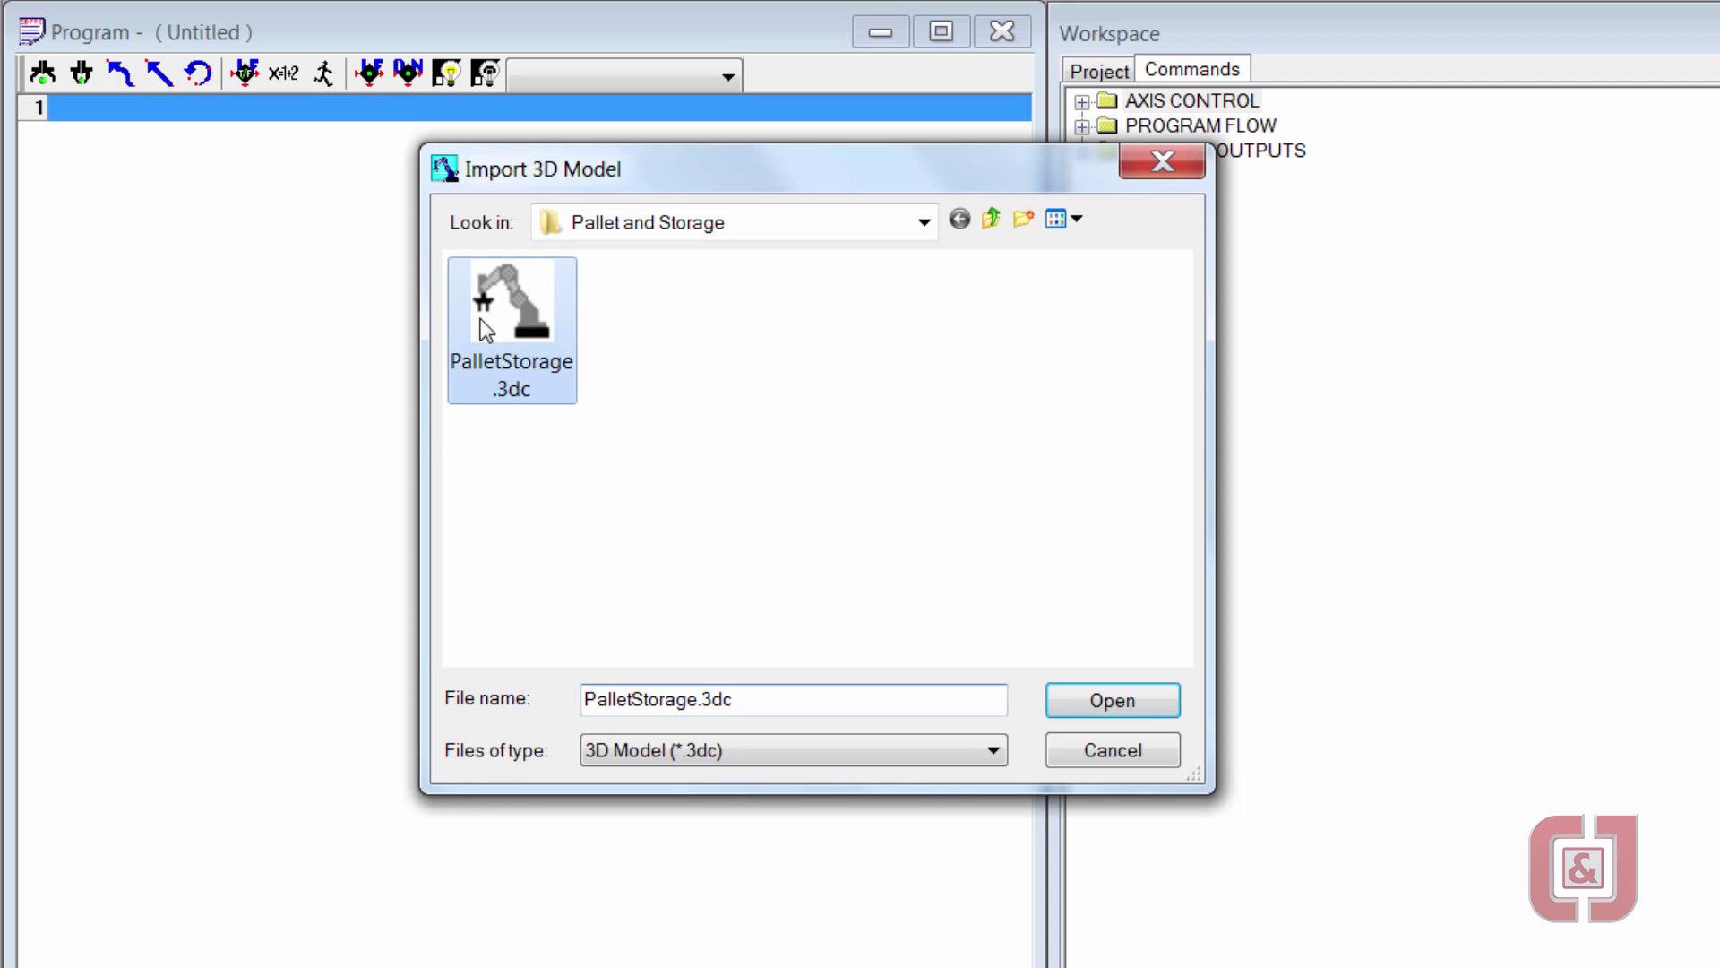
{"action": "left_click", "coordinate": [1136, 715]}
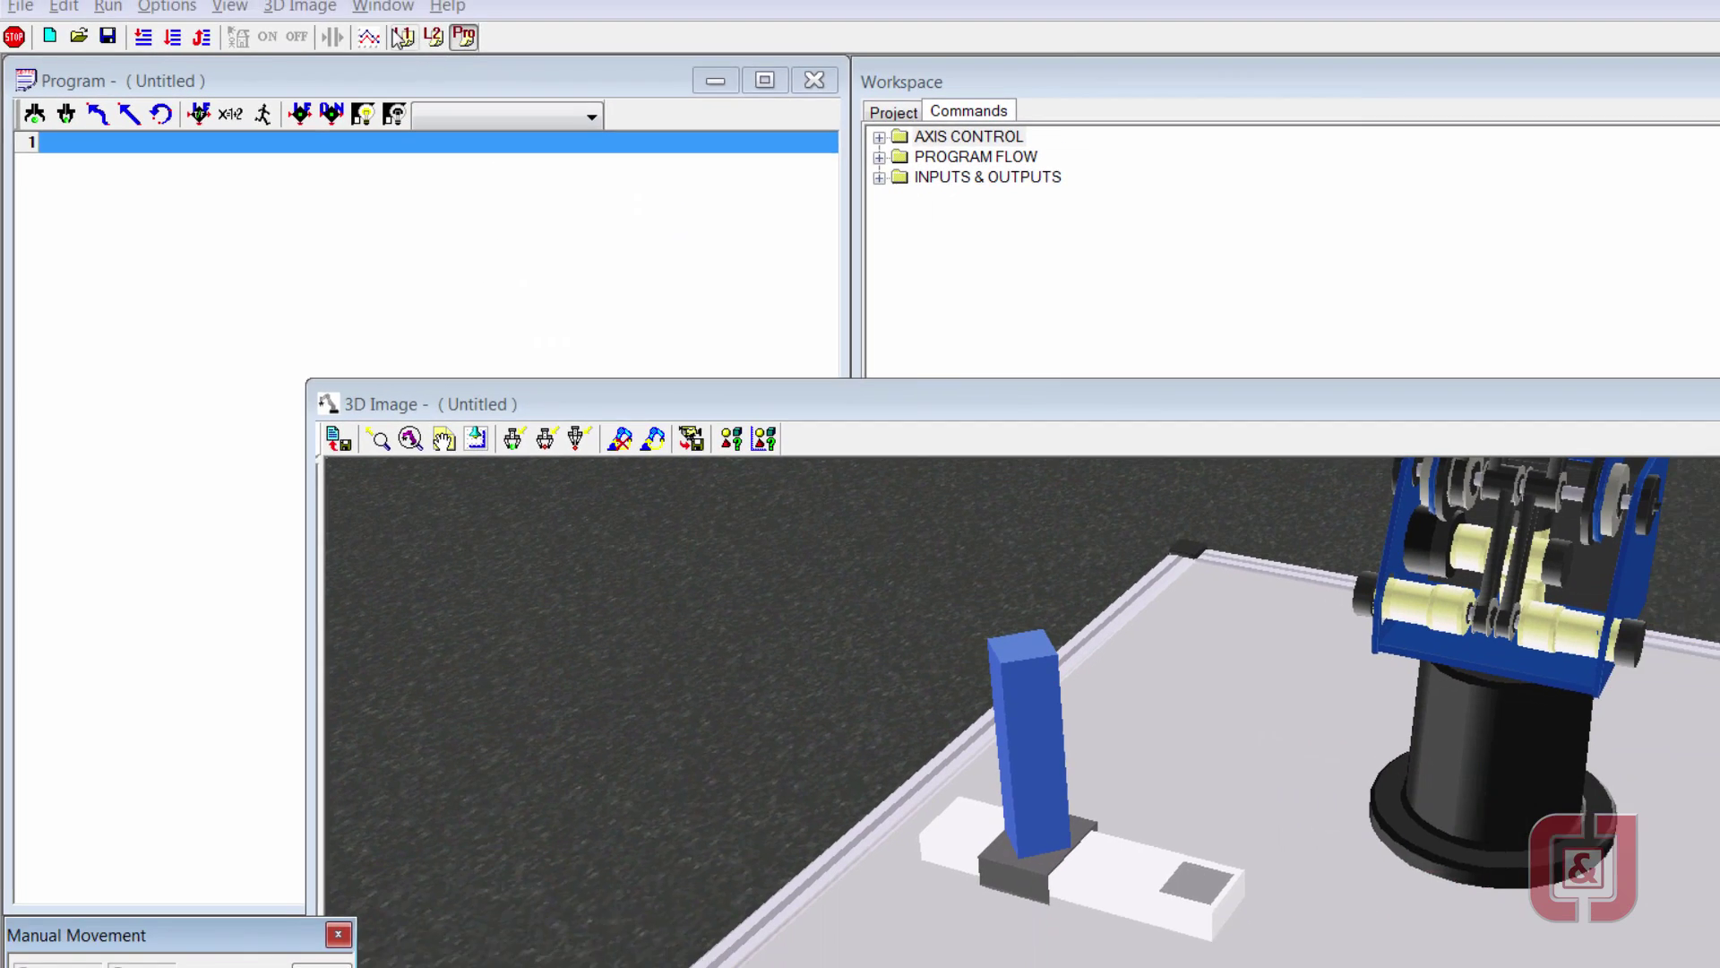
- Arrange the windows in the Simulation & Teach layout and zoom the 3D view slightly
{"action": "left_click", "coordinate": [382, 6]}
{"action": "left_click", "coordinate": [331, 84]}
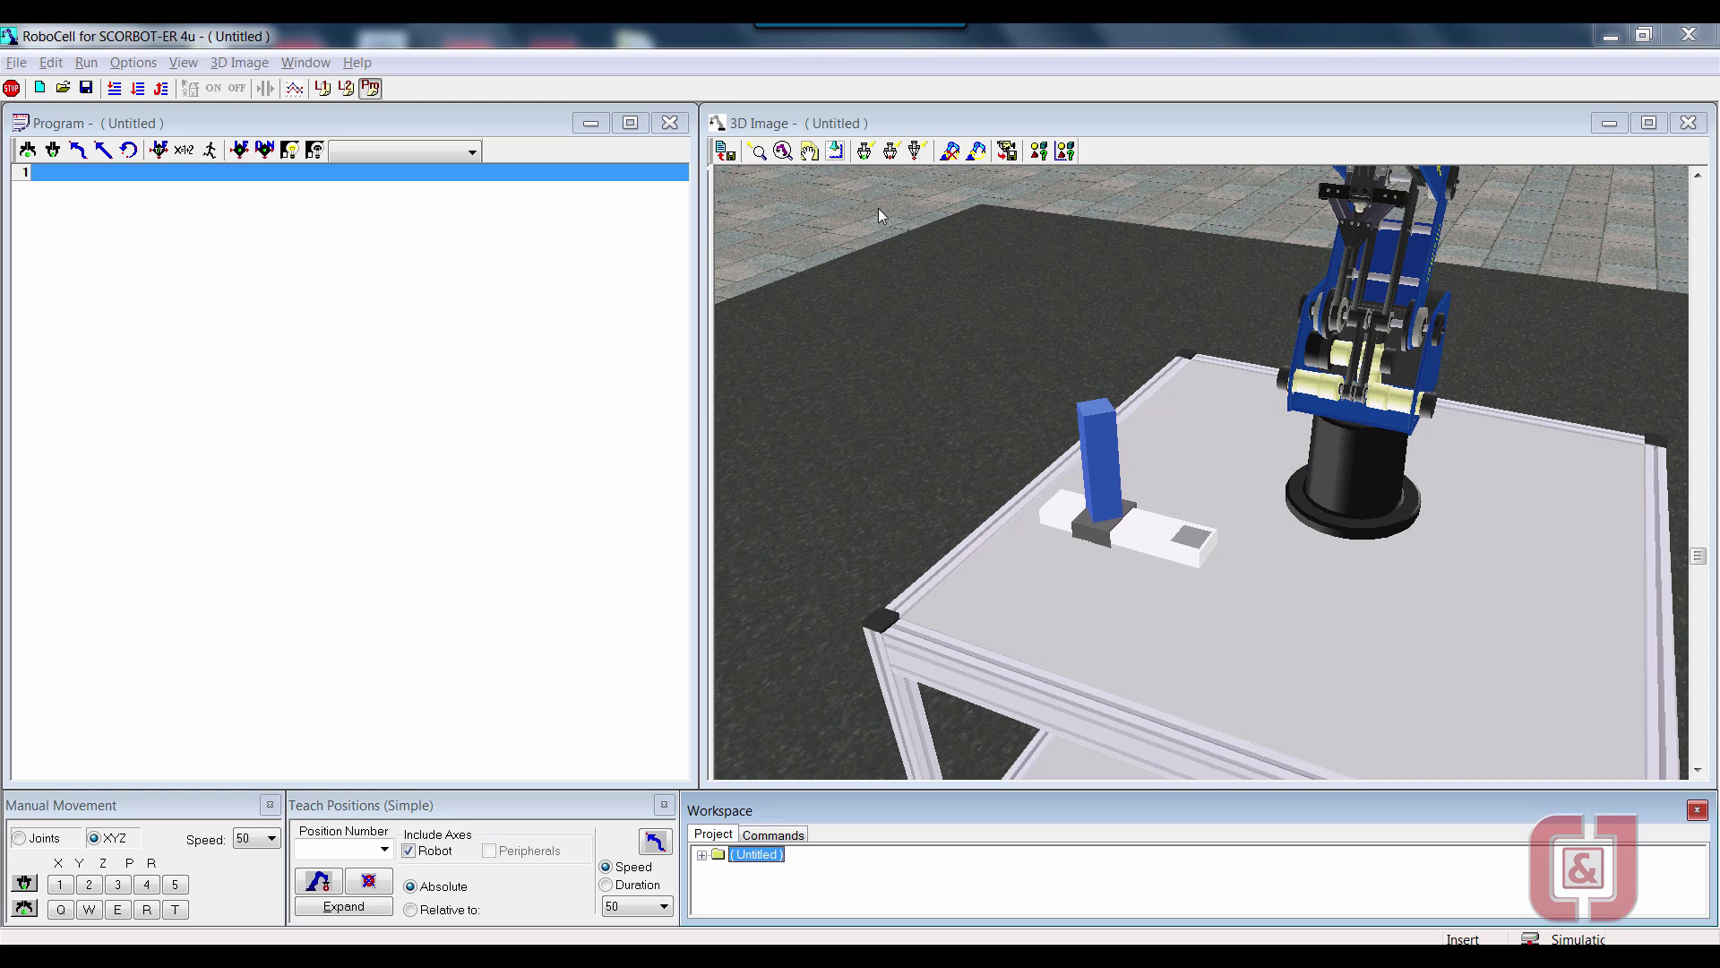
{"action": "left_click_drag", "start_coordinate": [1010, 345], "coordinate": [999, 338]}
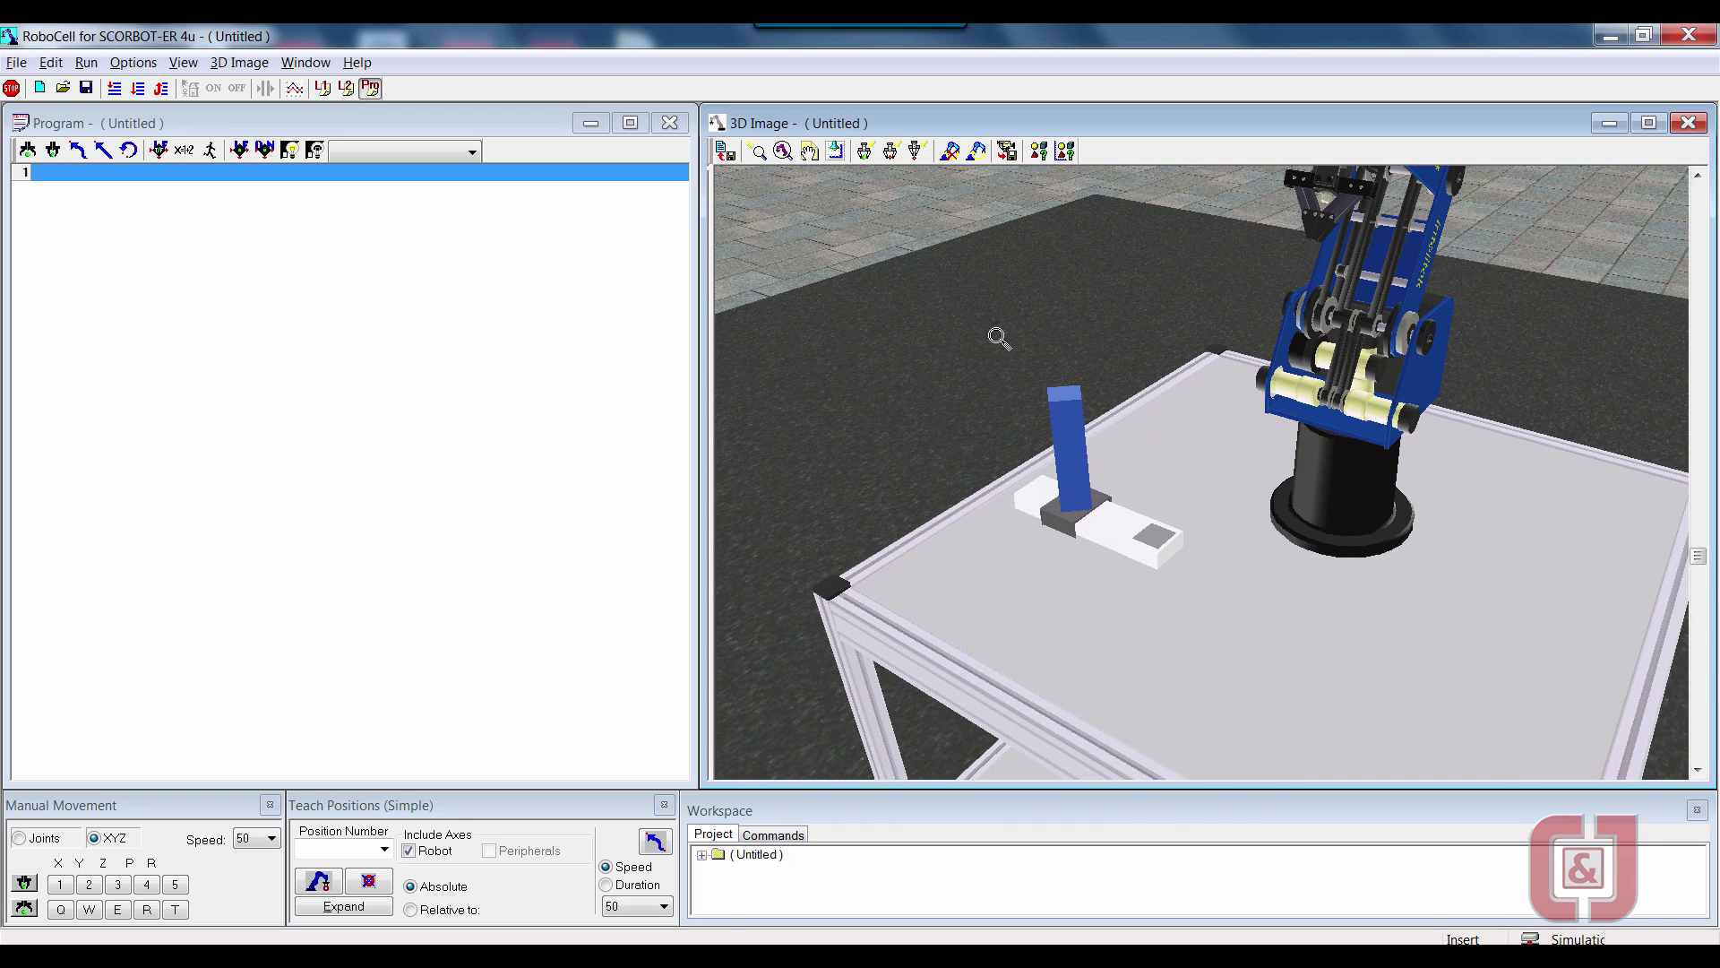
{"action": "left_click", "coordinate": [1005, 149]}
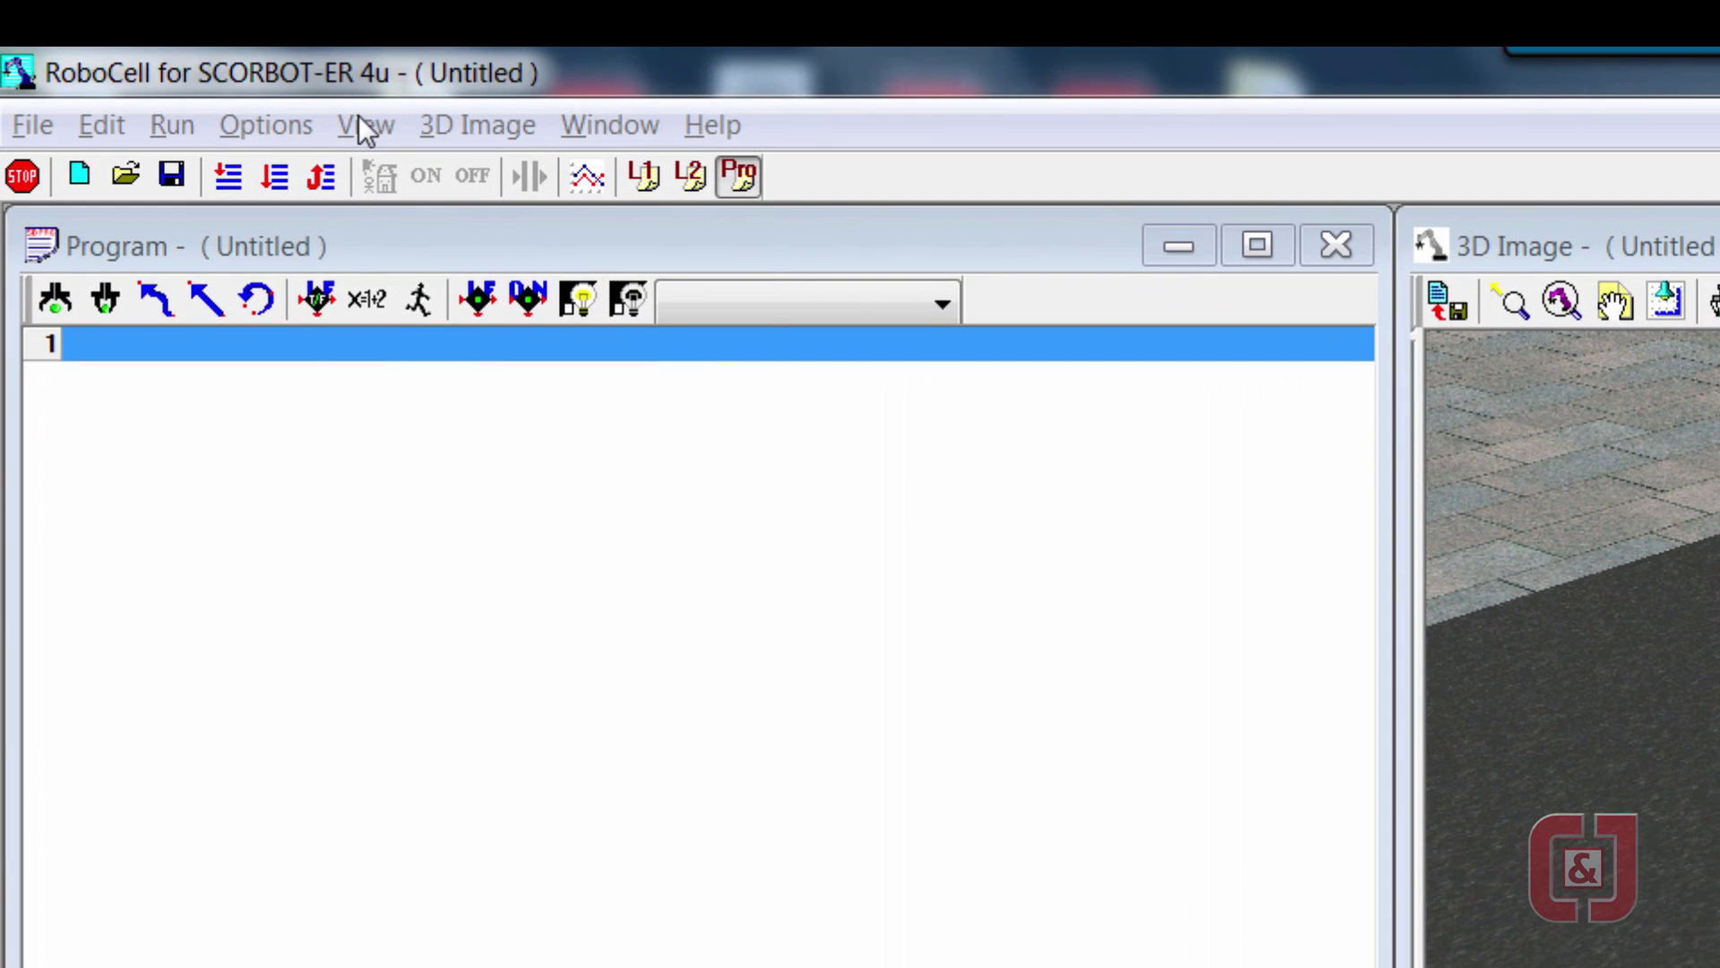
- Display the Digital Outputs bar (outputs 1 to 8) via View > Dialog Bars
{"action": "left_click", "coordinate": [363, 128]}
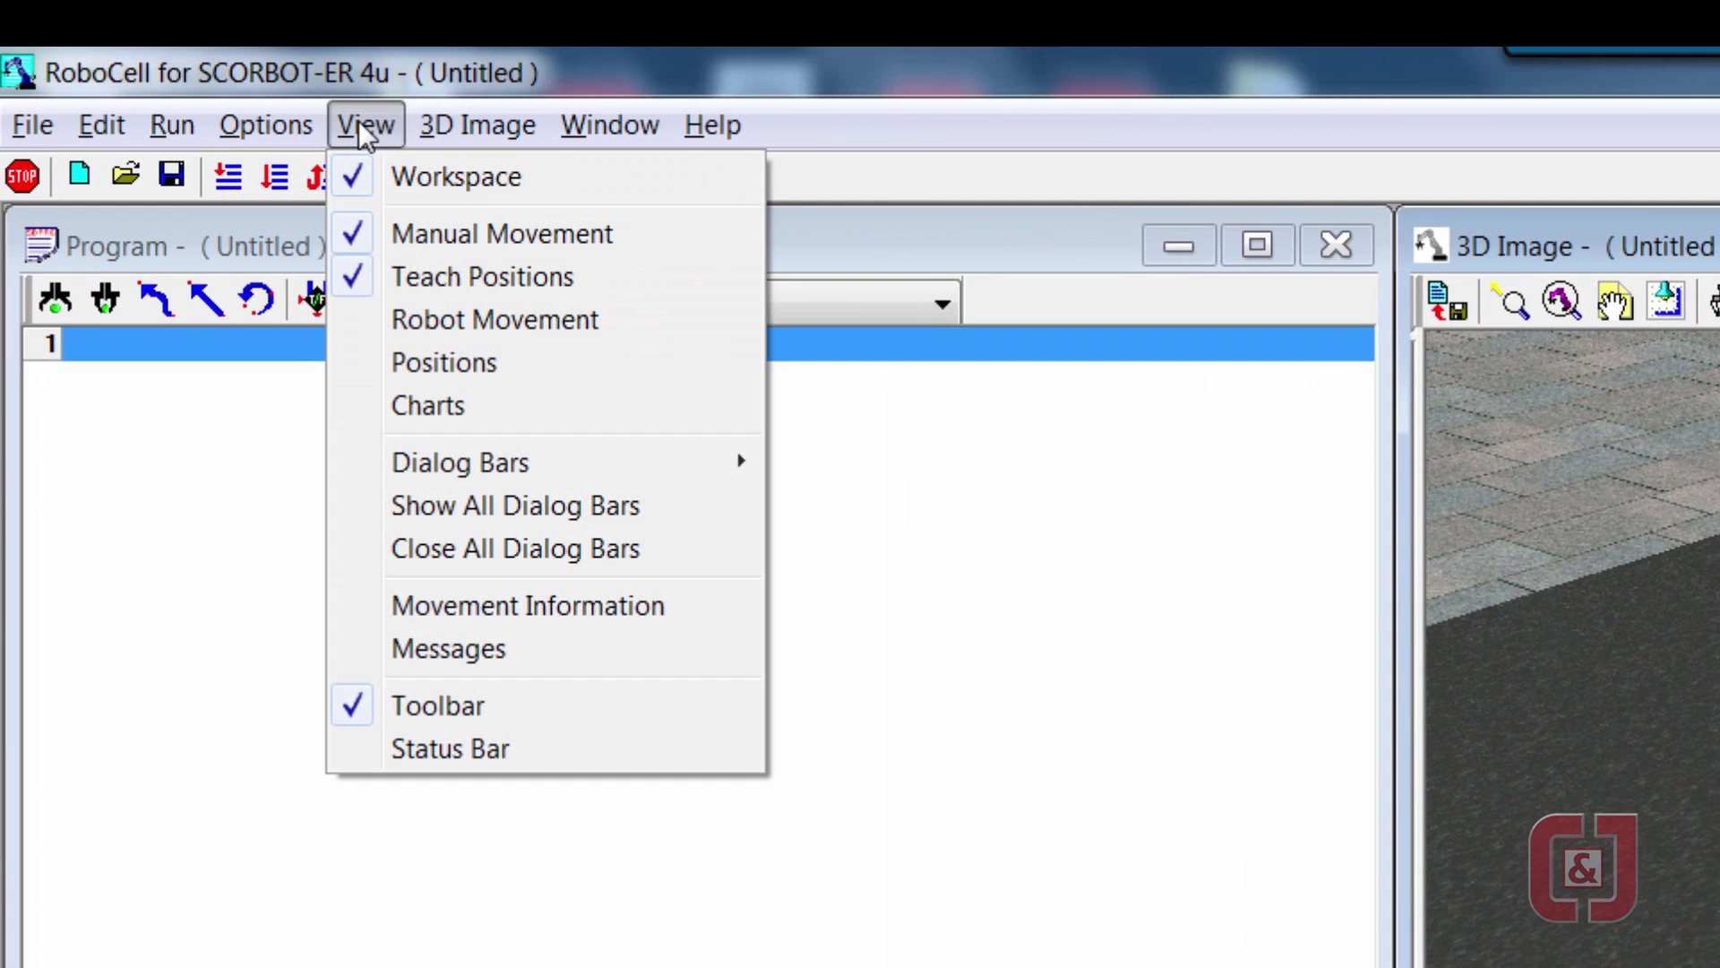
{"action": "mouse_move", "coordinate": [475, 452]}
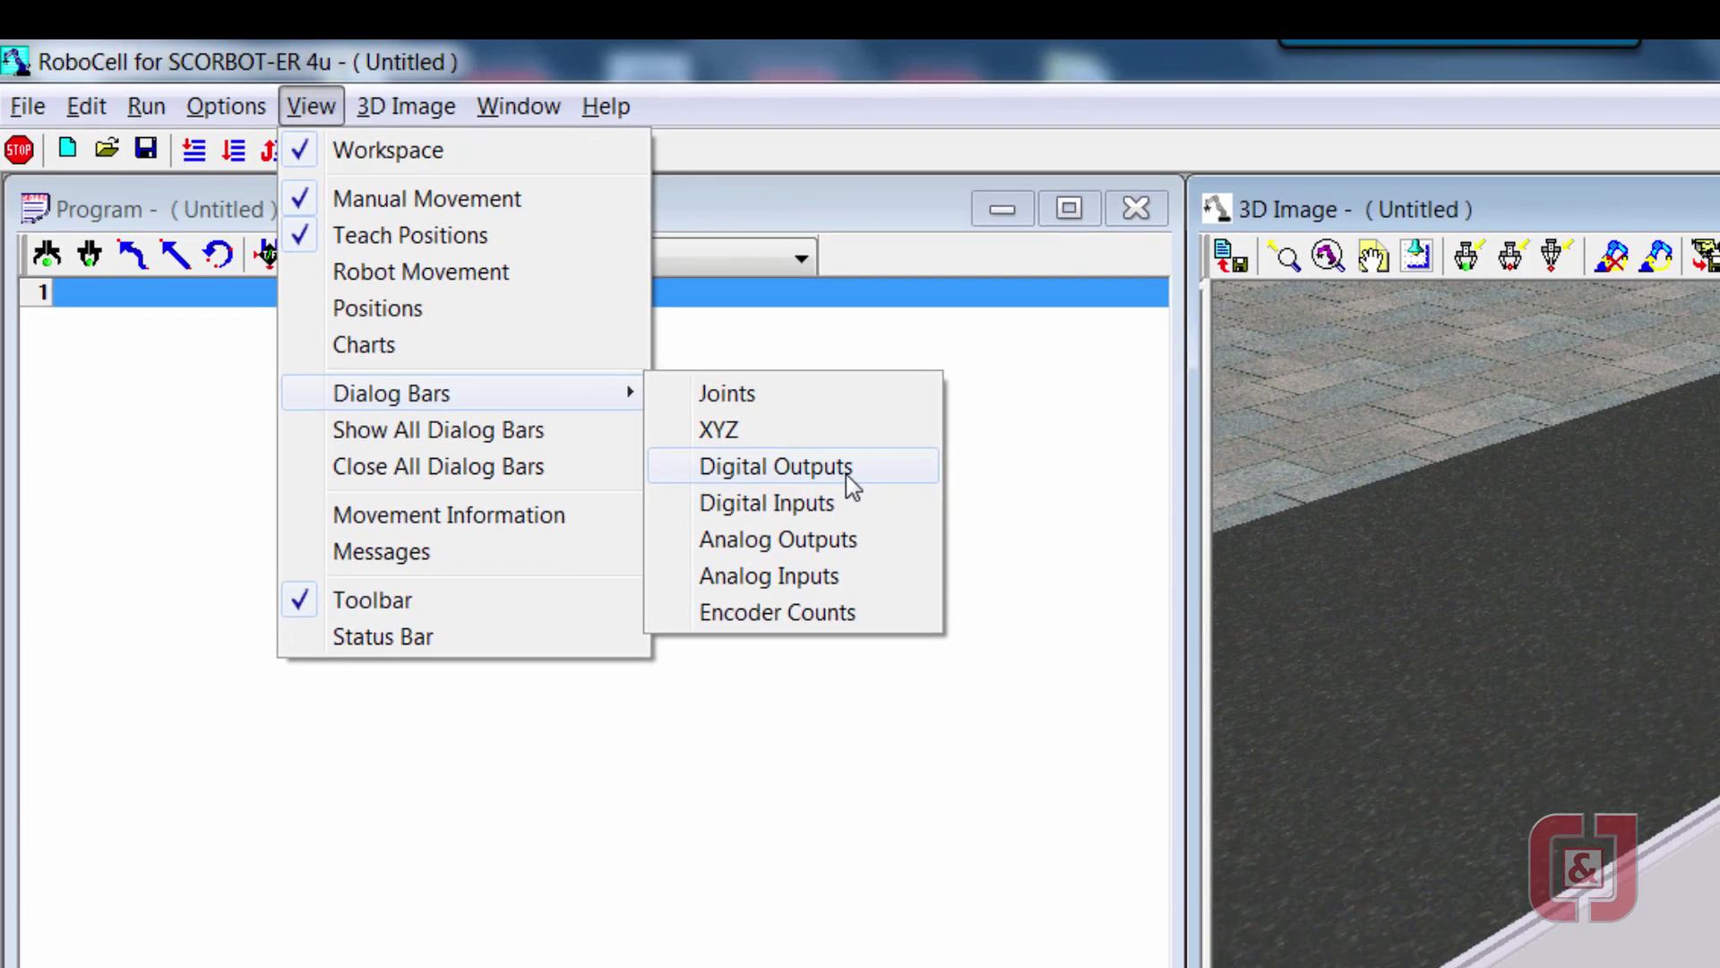
{"action": "left_click", "coordinate": [994, 556]}
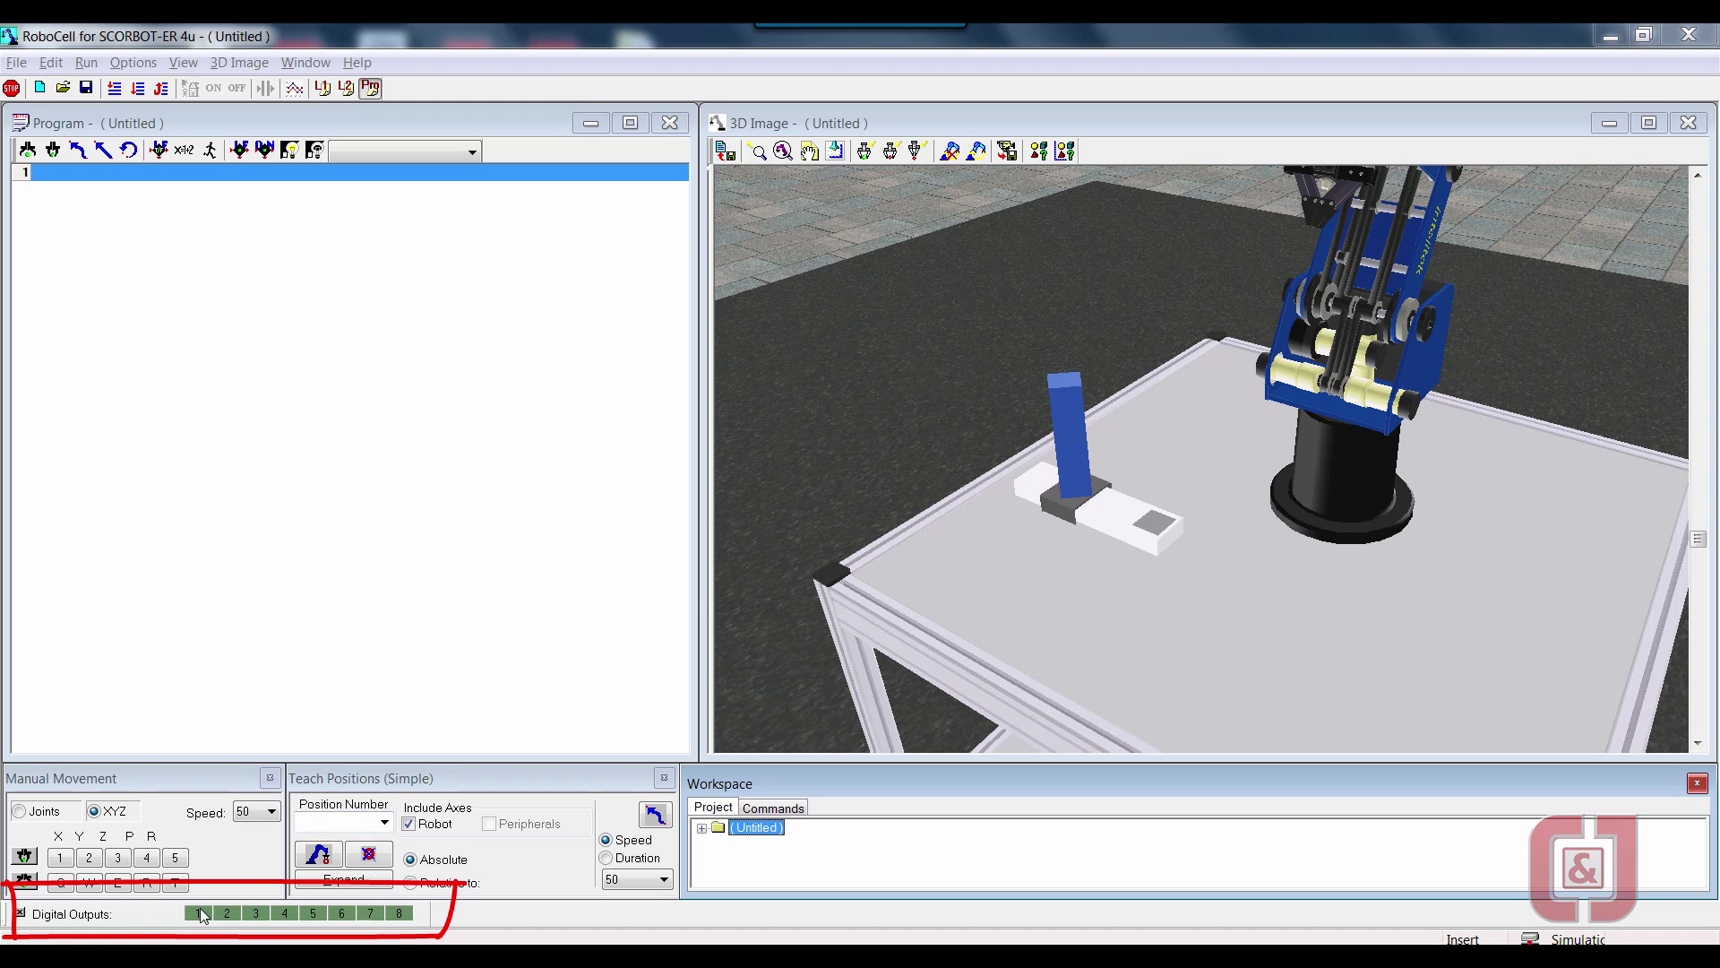
- Turn on digital output 1 to feed a red cylinder and open the gripper
{"action": "left_click", "coordinate": [199, 913]}
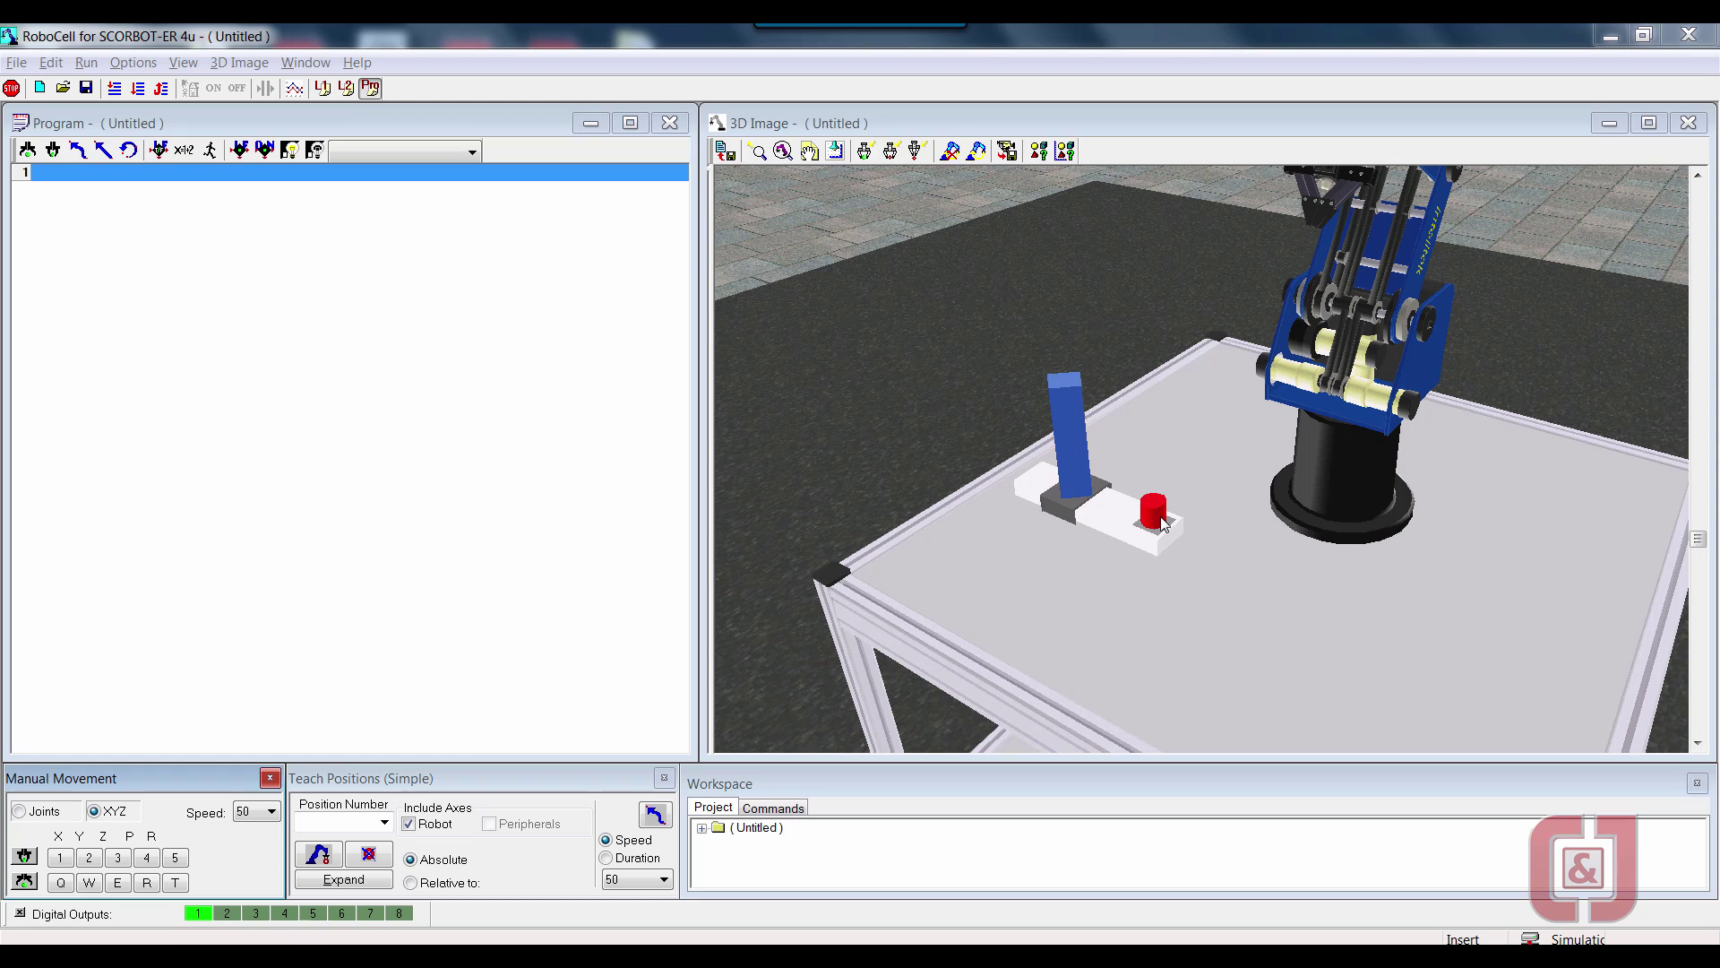
{"action": "left_click", "coordinate": [24, 884]}
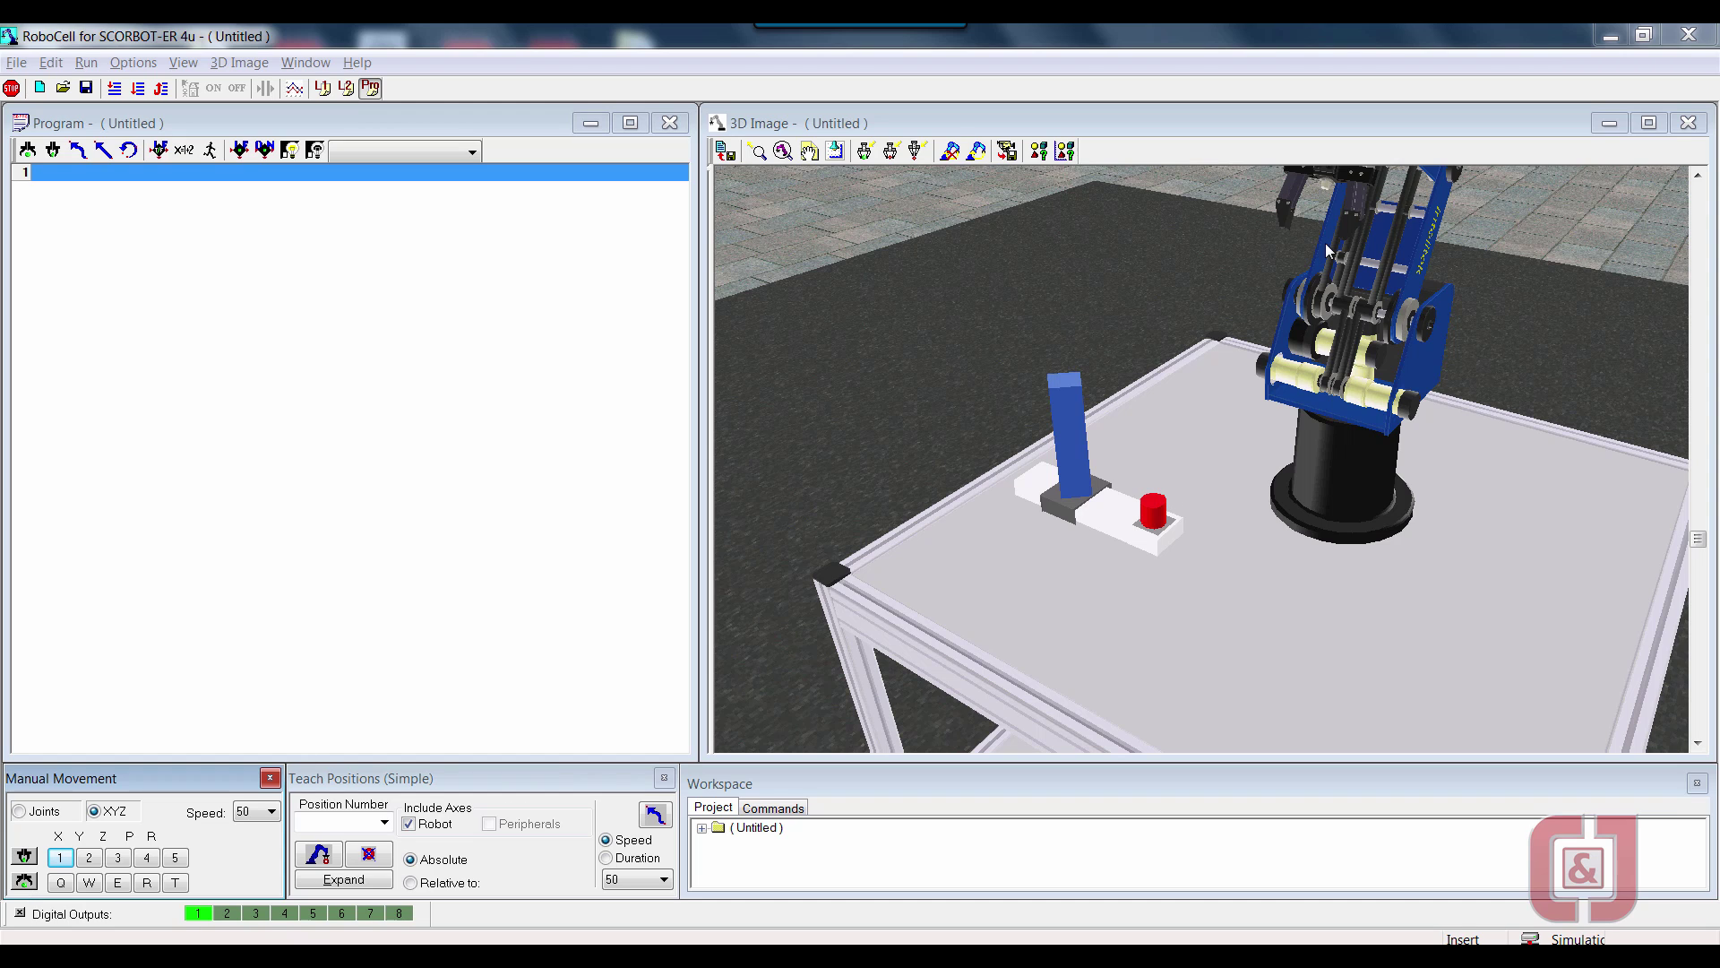
- Send the robot onto the red cylinder and record the pose as position 1
{"action": "left_click", "coordinate": [865, 152]}
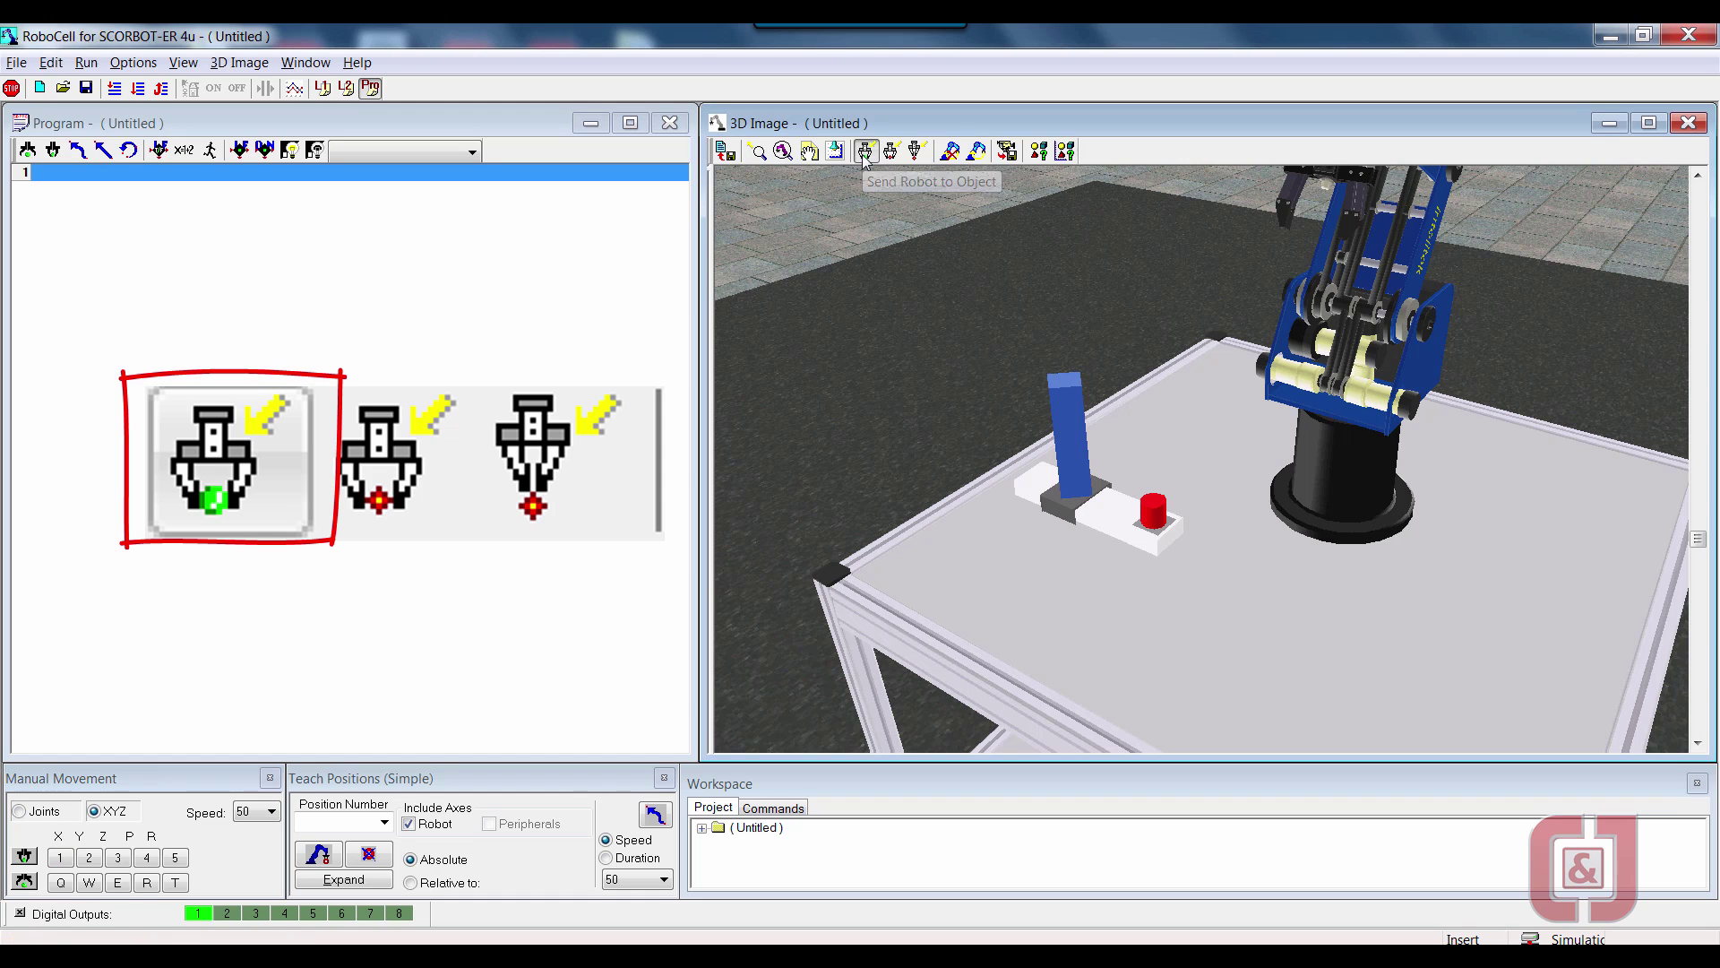
{"action": "left_click", "coordinate": [1153, 498]}
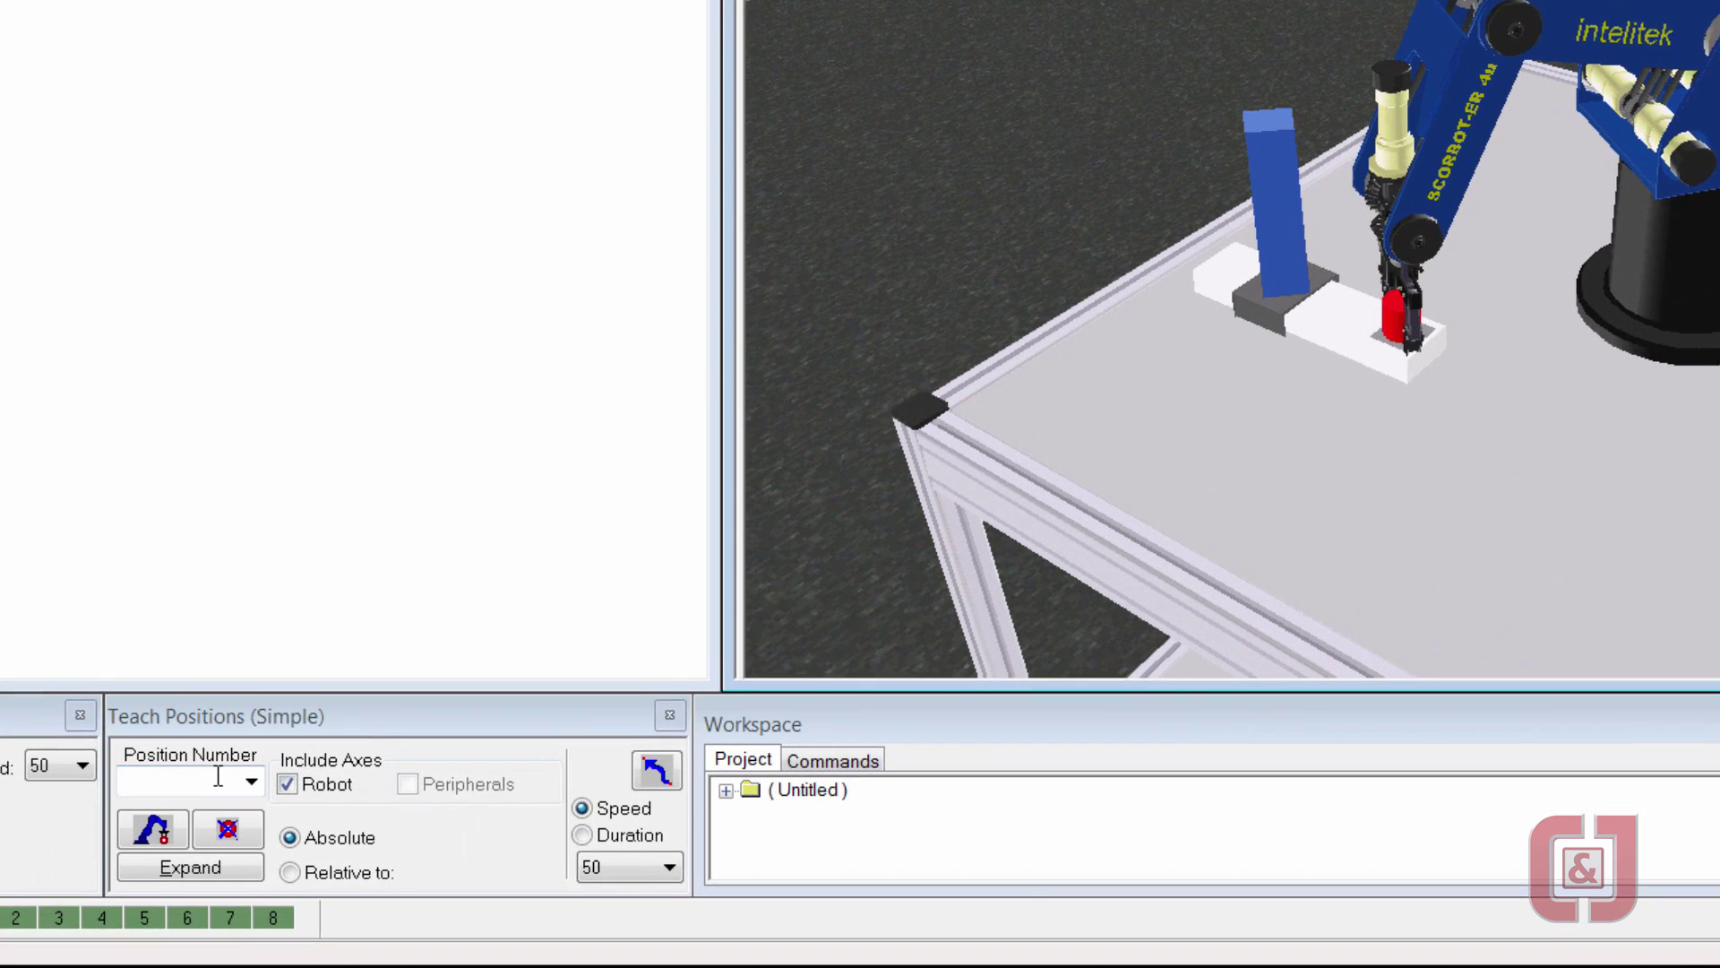
{"action": "left_click", "coordinate": [361, 819]}
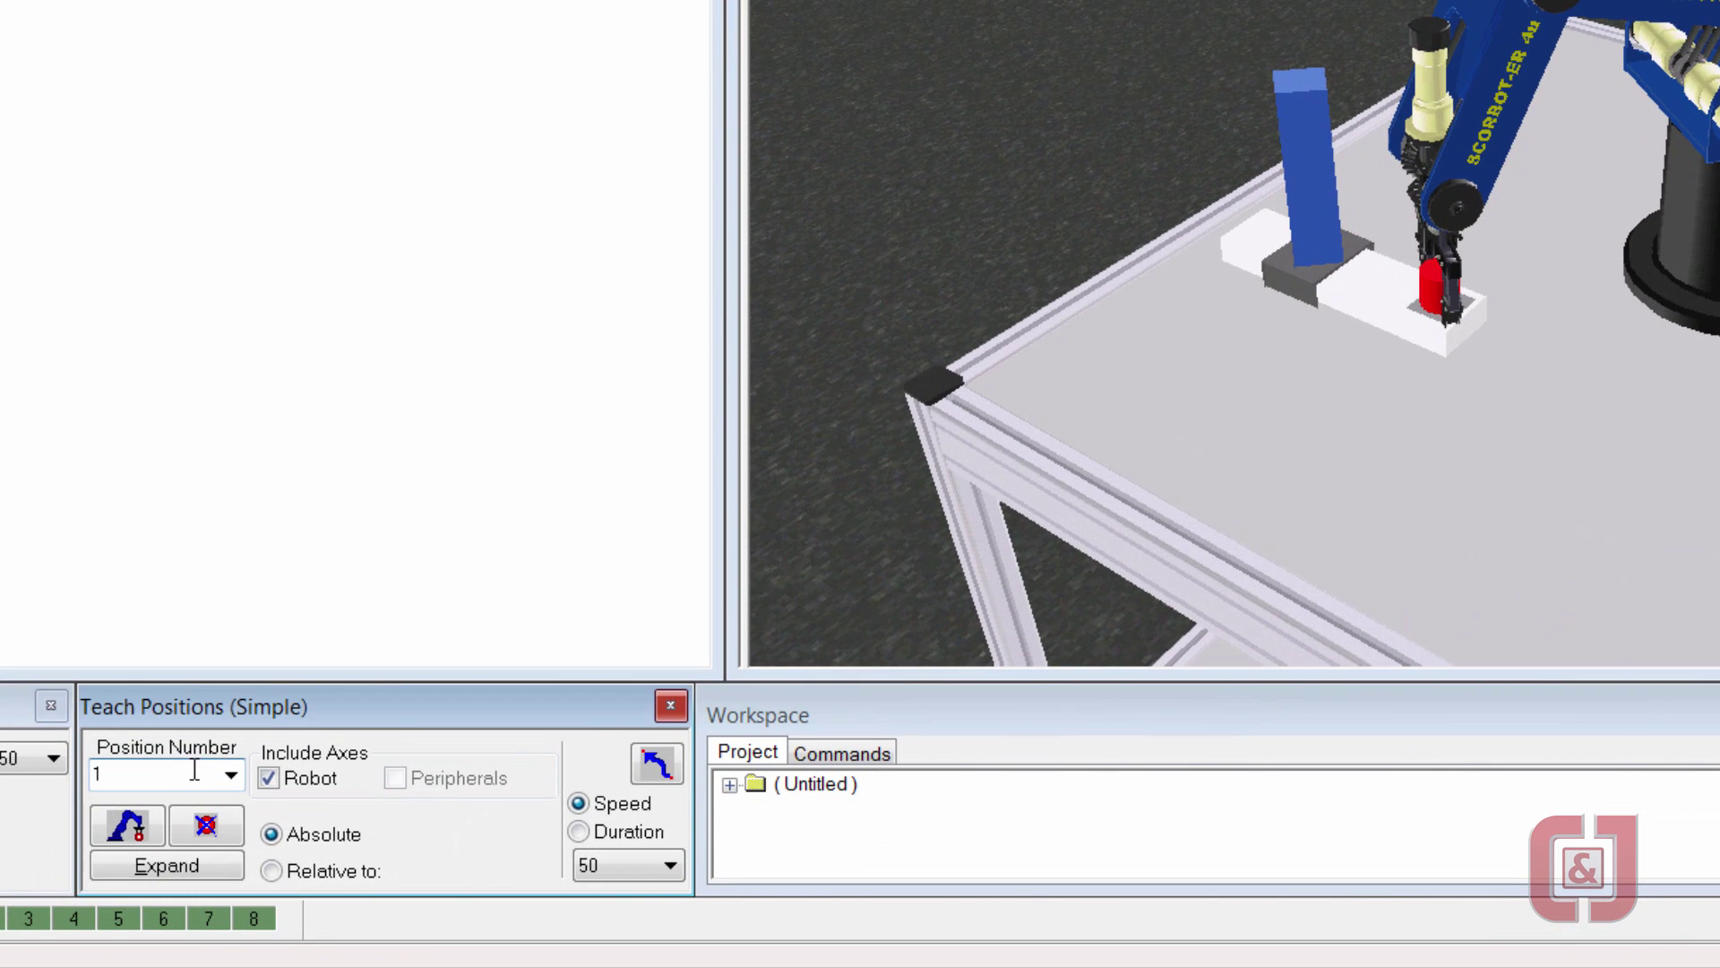
{"action": "left_click", "coordinate": [131, 826]}
- Teach position 11 relative to position 1 at X 0, Y 0, Z 60 mm
{"action": "double_click", "coordinate": [133, 769]}
{"action": "type", "text": "11"}
{"action": "left_click", "coordinate": [314, 869]}
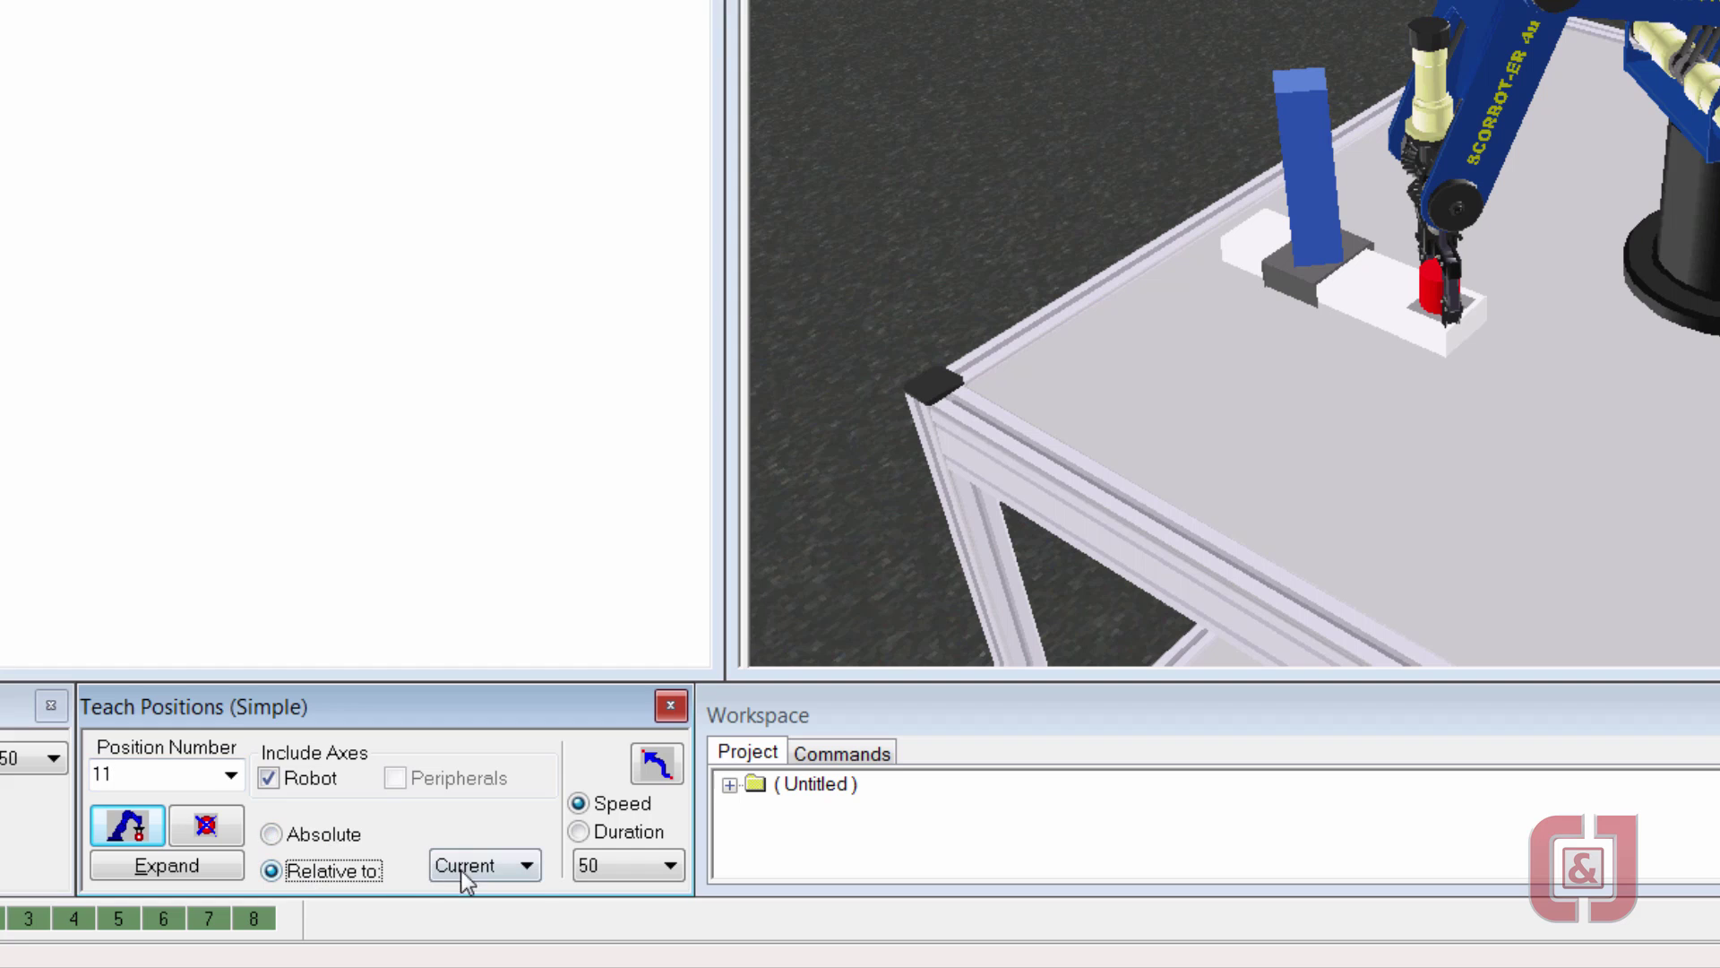
{"action": "left_click", "coordinate": [487, 871]}
{"action": "left_click", "coordinate": [491, 914]}
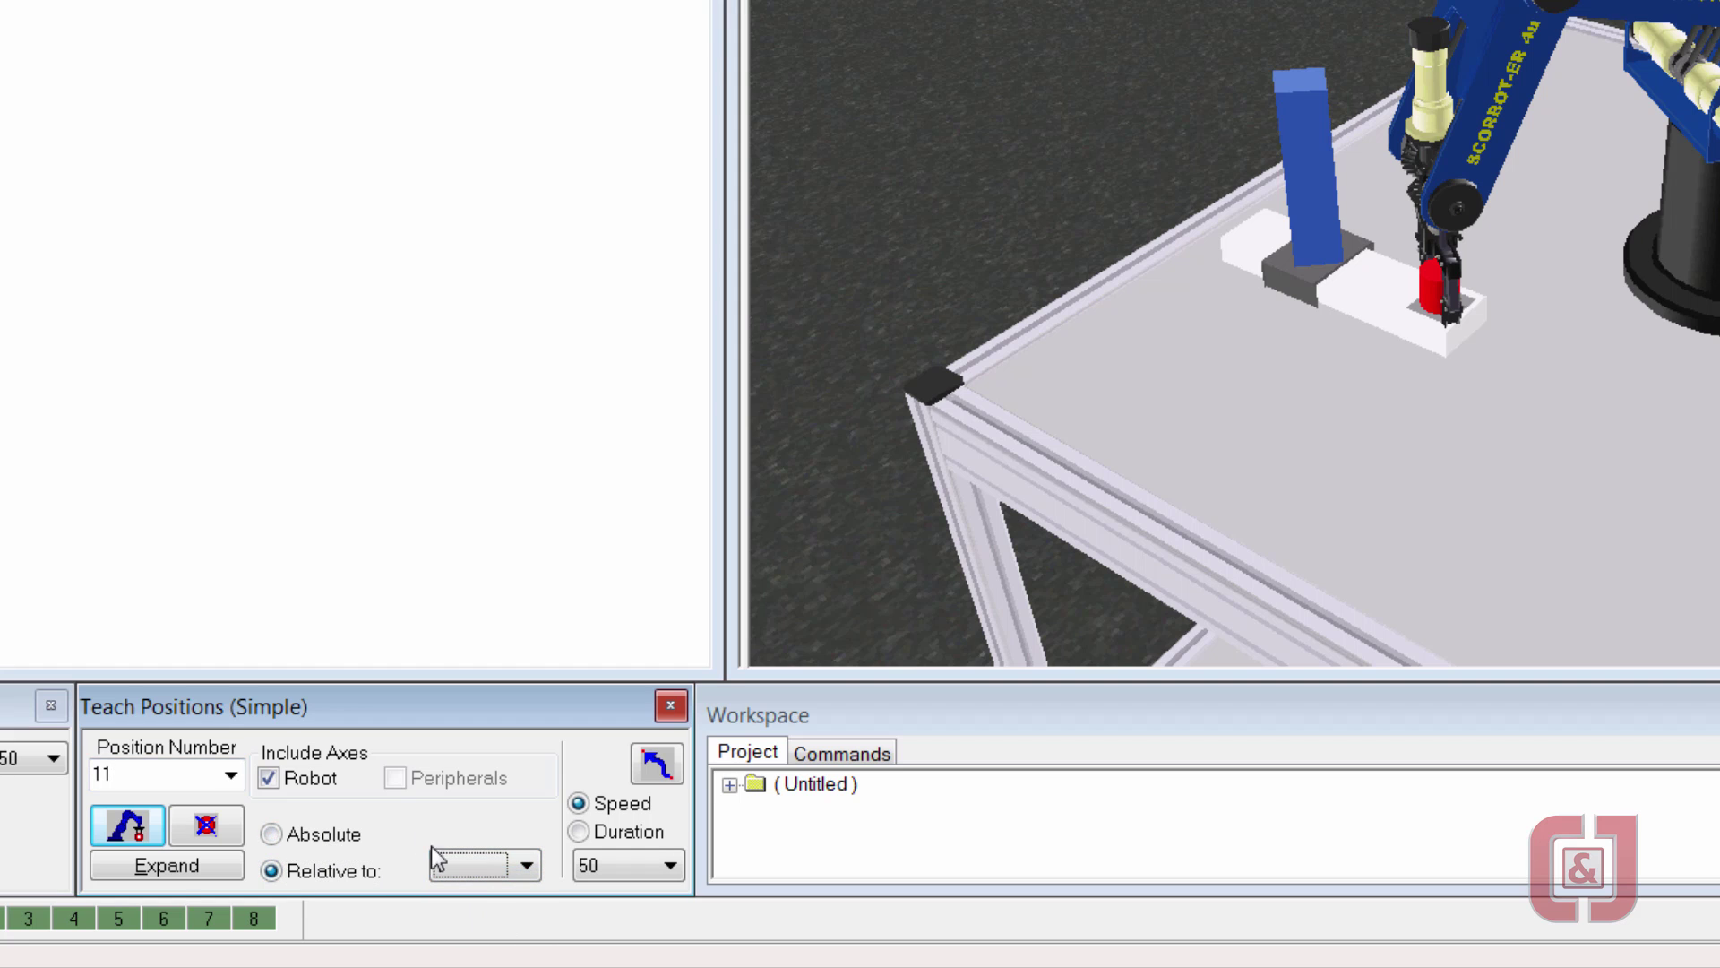
{"action": "left_click", "coordinate": [182, 869]}
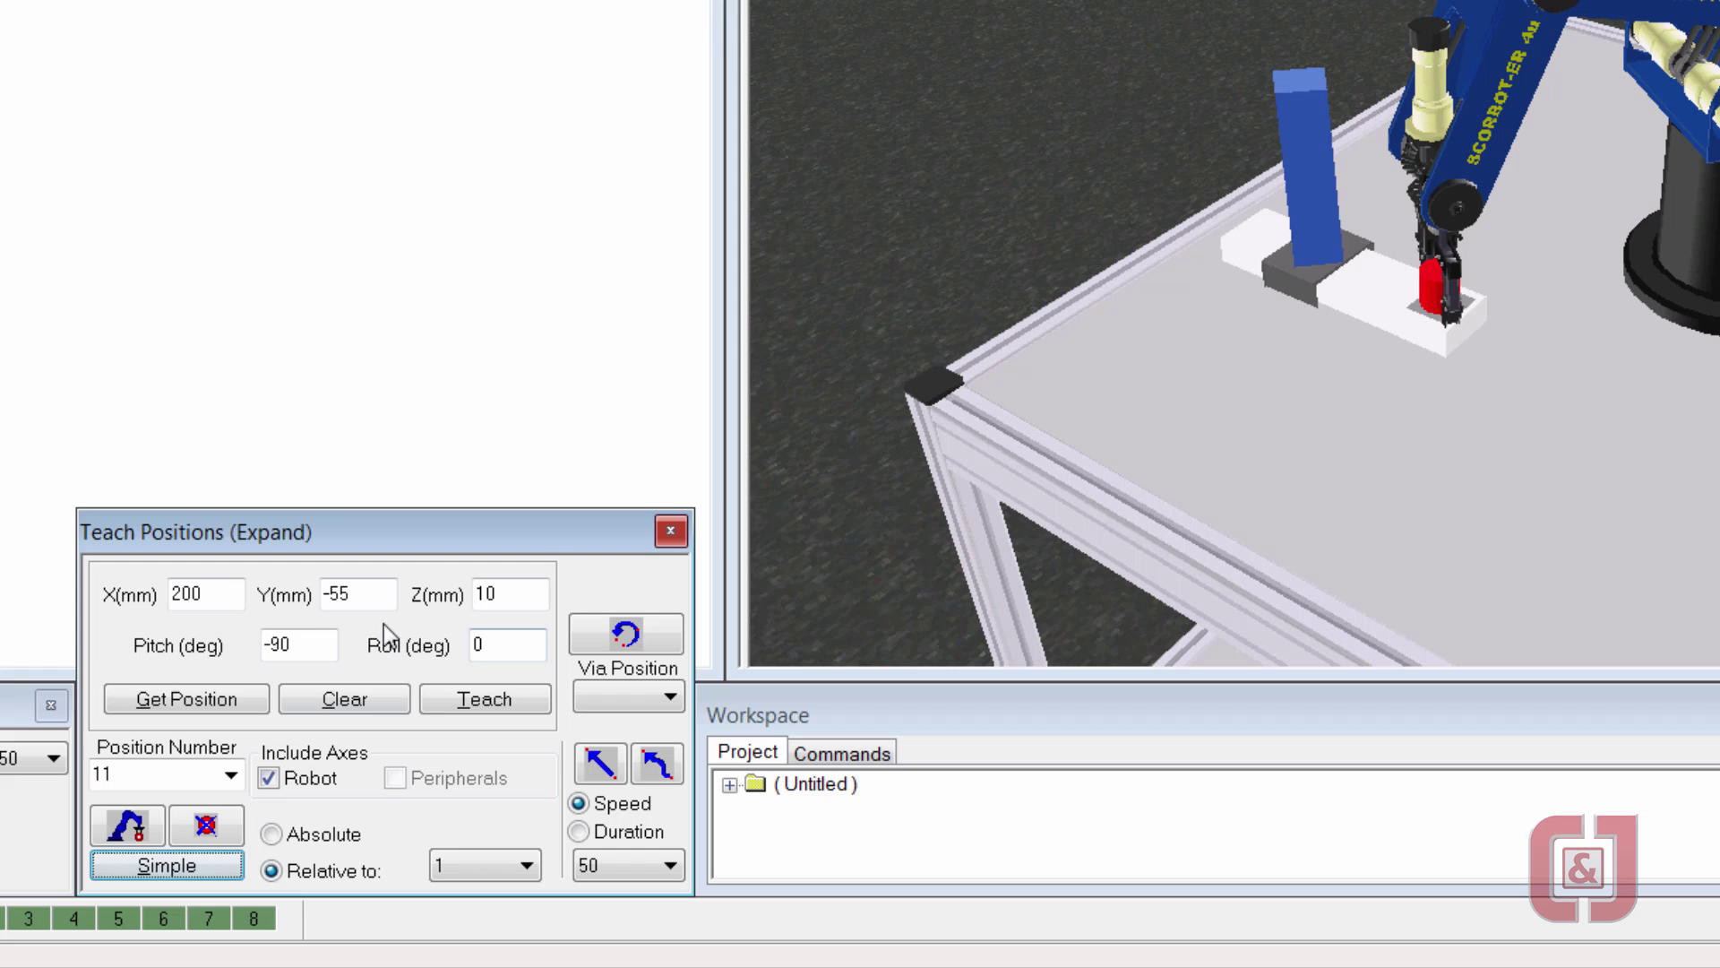
{"action": "left_click", "coordinate": [354, 703]}
{"action": "double_click", "coordinate": [529, 593]}
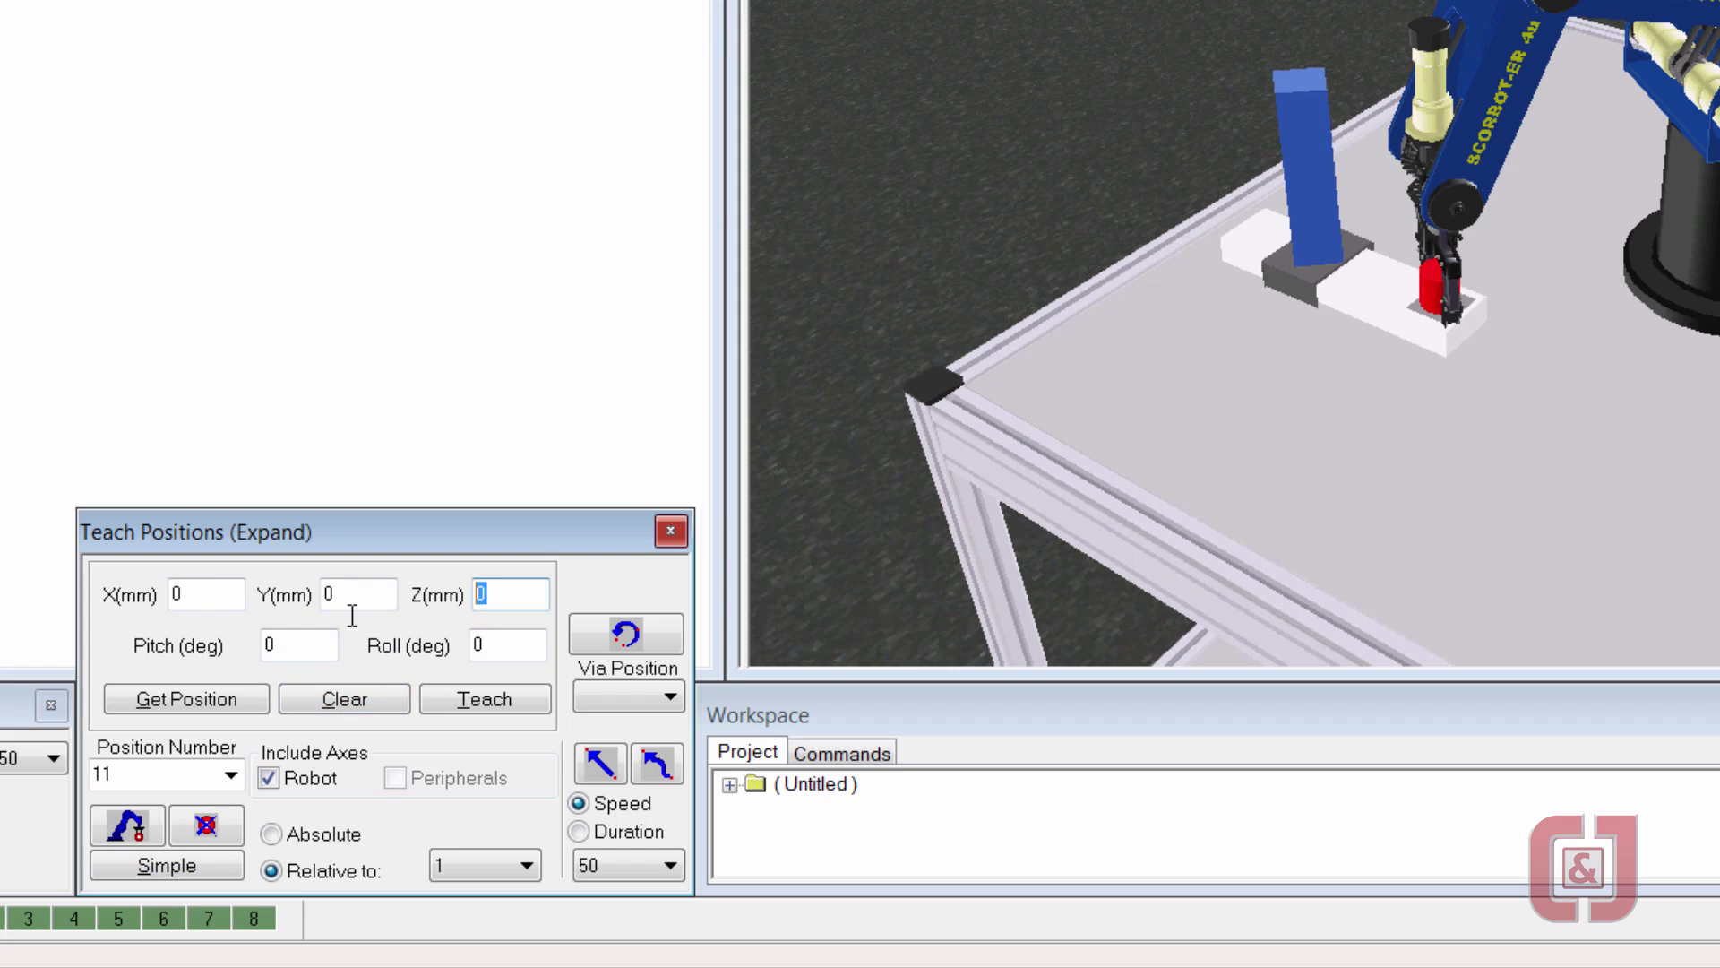
{"action": "type", "text": "60"}
{"action": "left_click", "coordinate": [445, 708]}
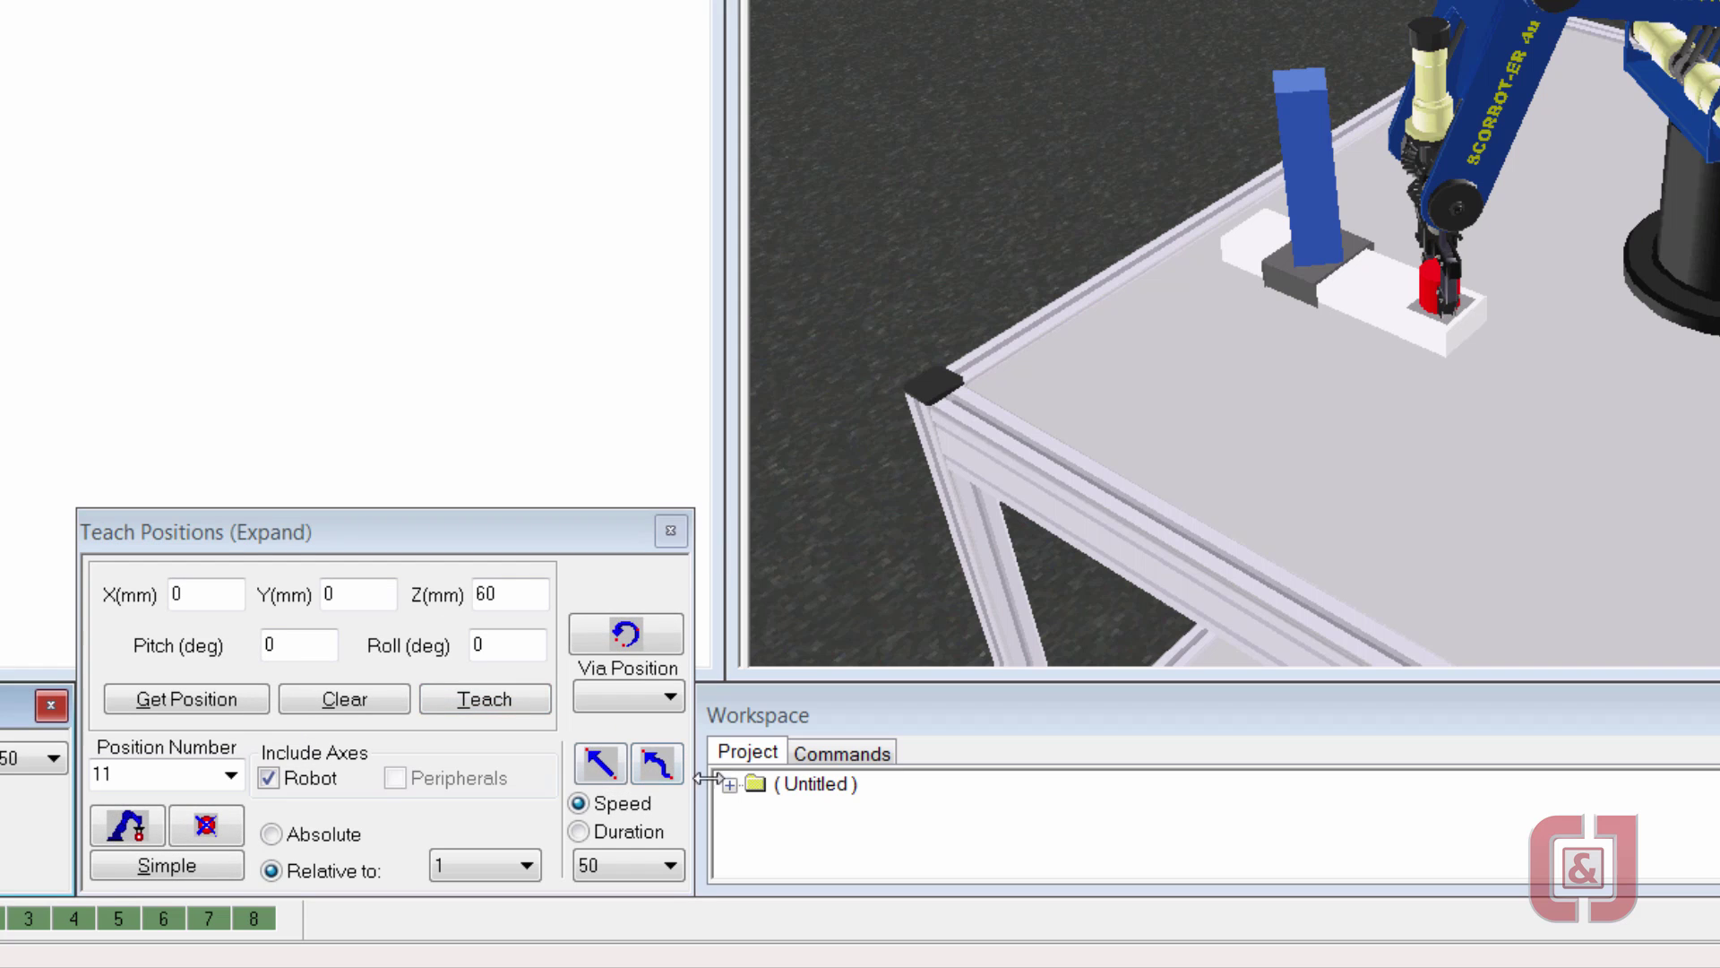
- Send the robot in a linear move to position 11
{"action": "left_click", "coordinate": [602, 765]}
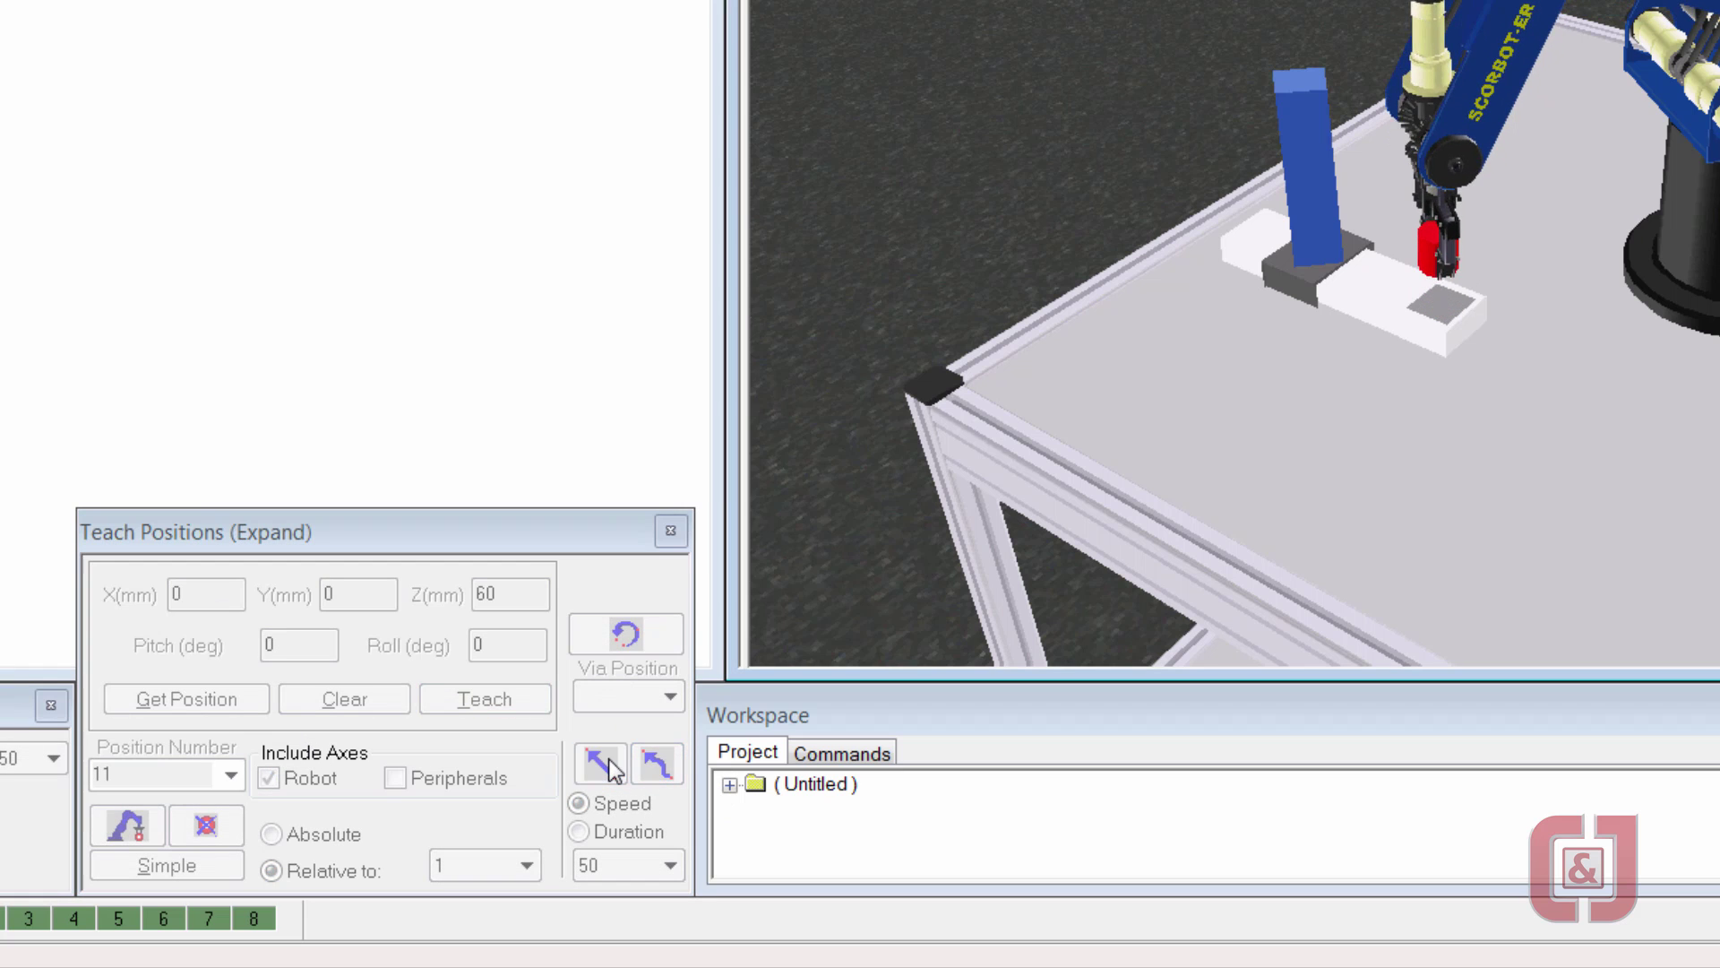